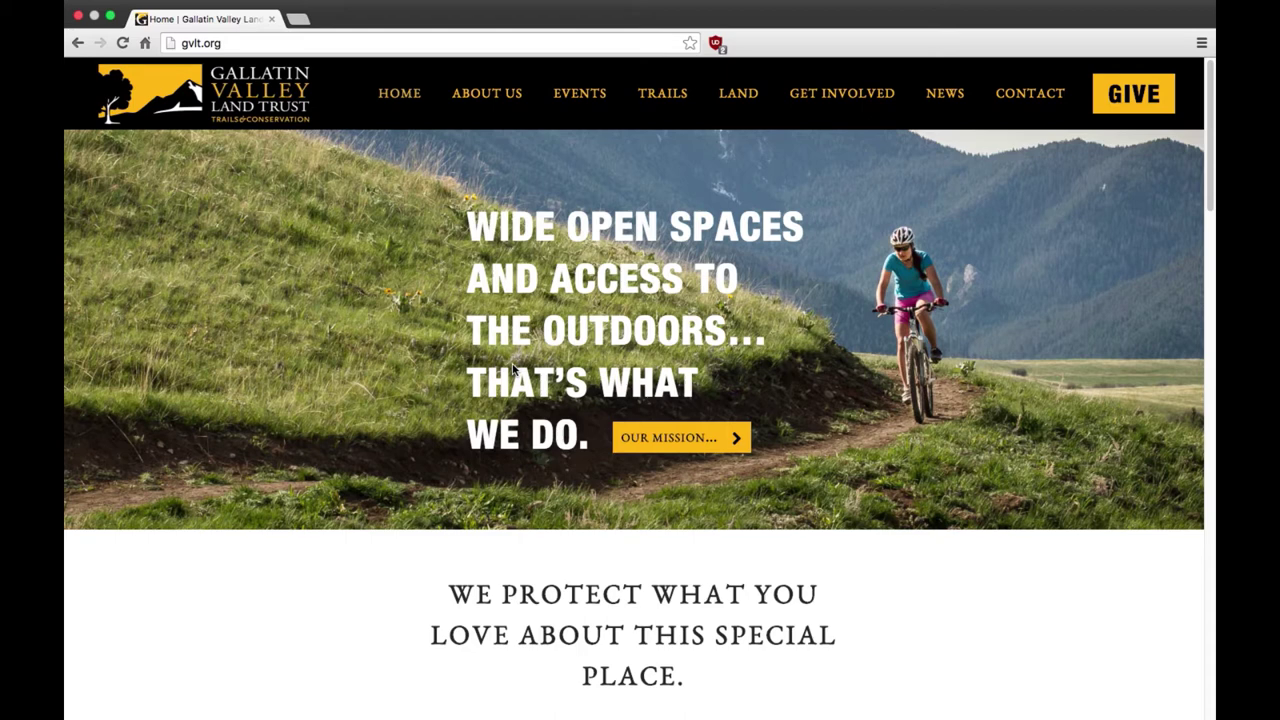
Go from TRAILS > TRAIL MAP to the interactive trail map viewer in a new tab
mouse_move(680, 93)
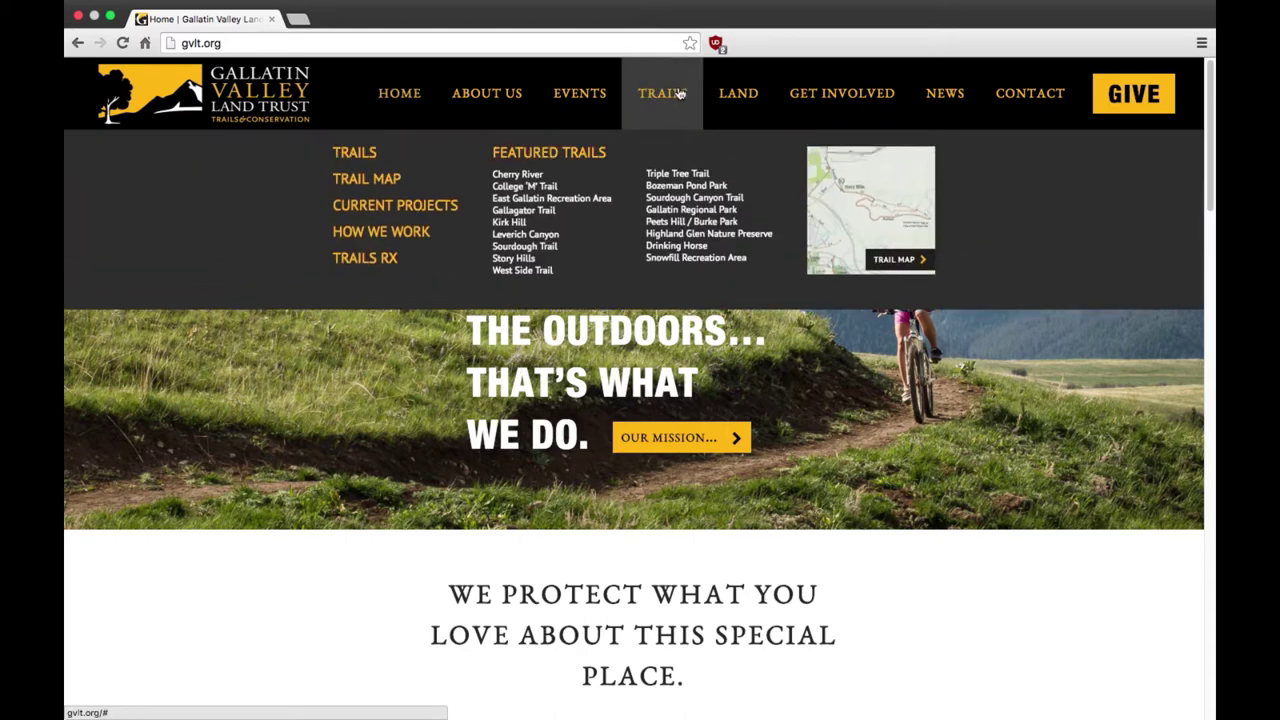
click(365, 188)
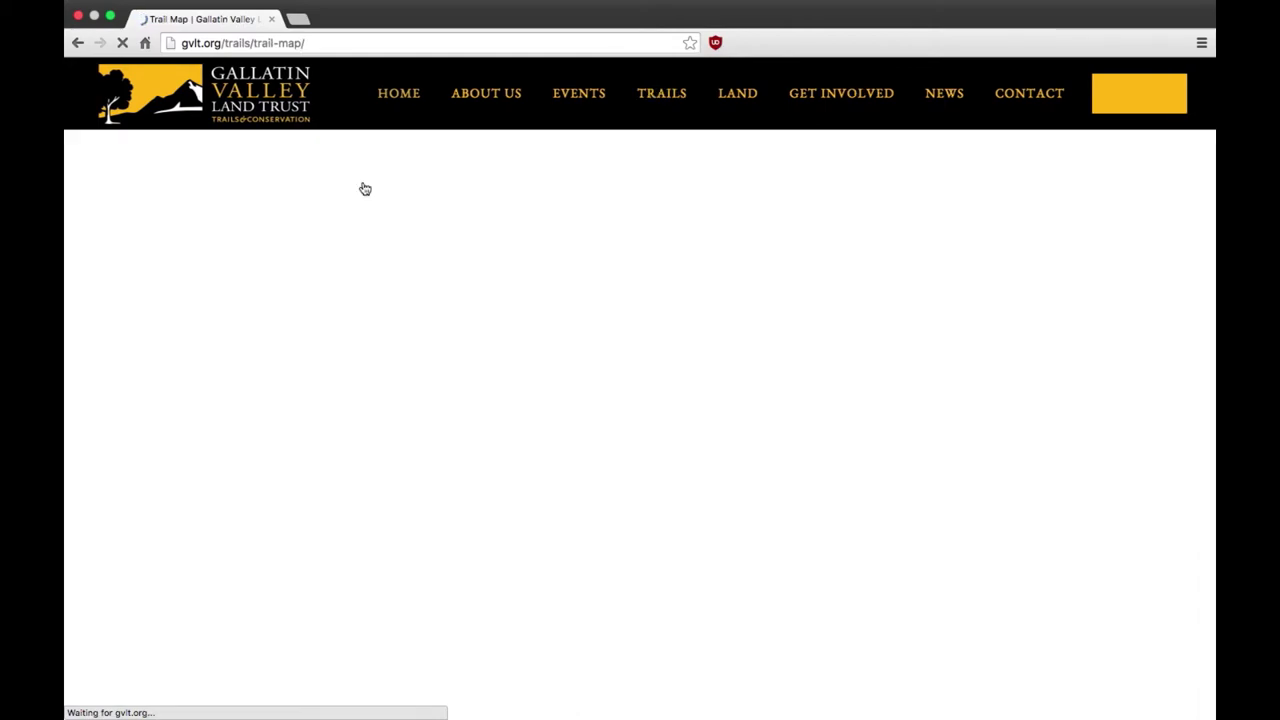
scroll(523, 440, down, 5)
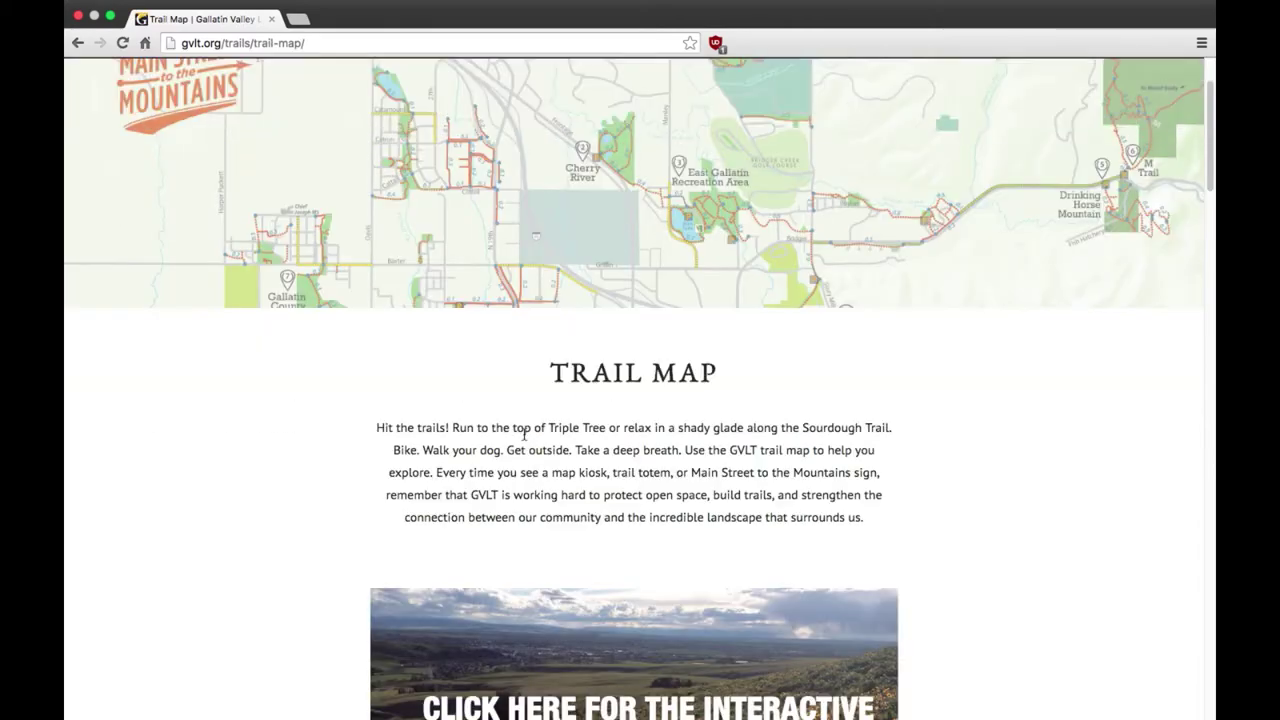
click(575, 345)
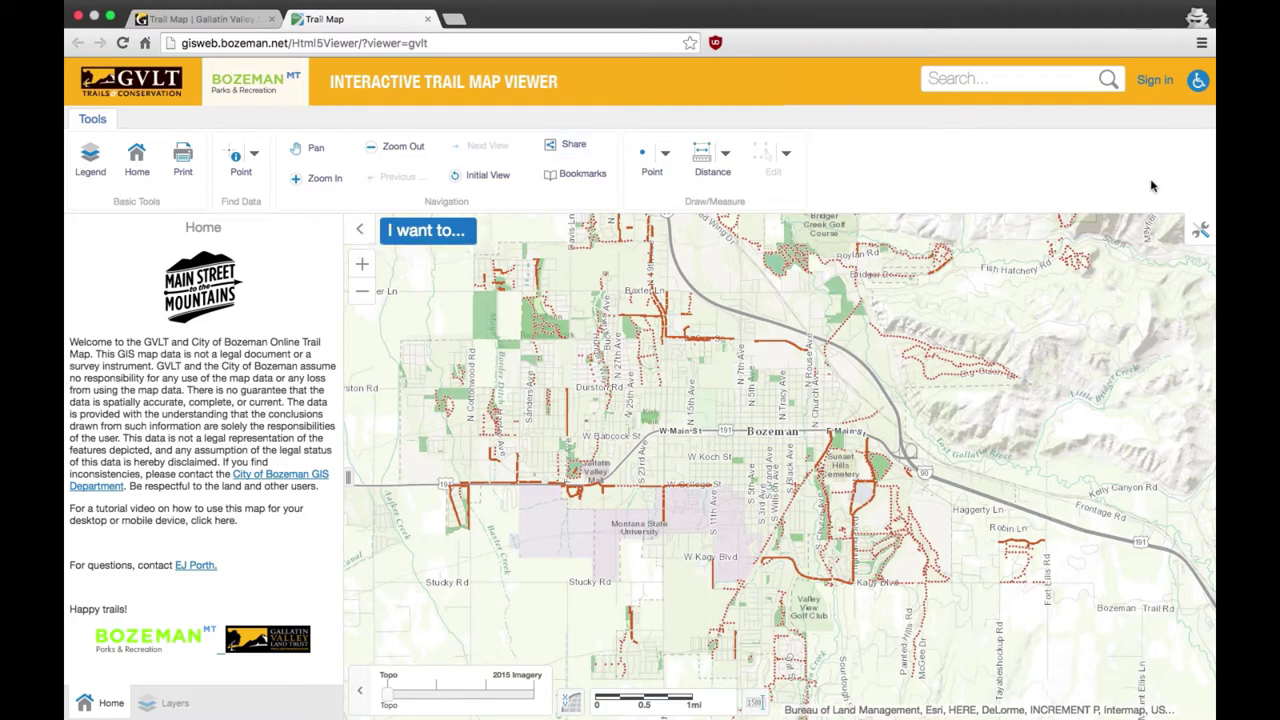
Toggle the tools strip and side panel, then show the Layers list through Legend
click(1200, 230)
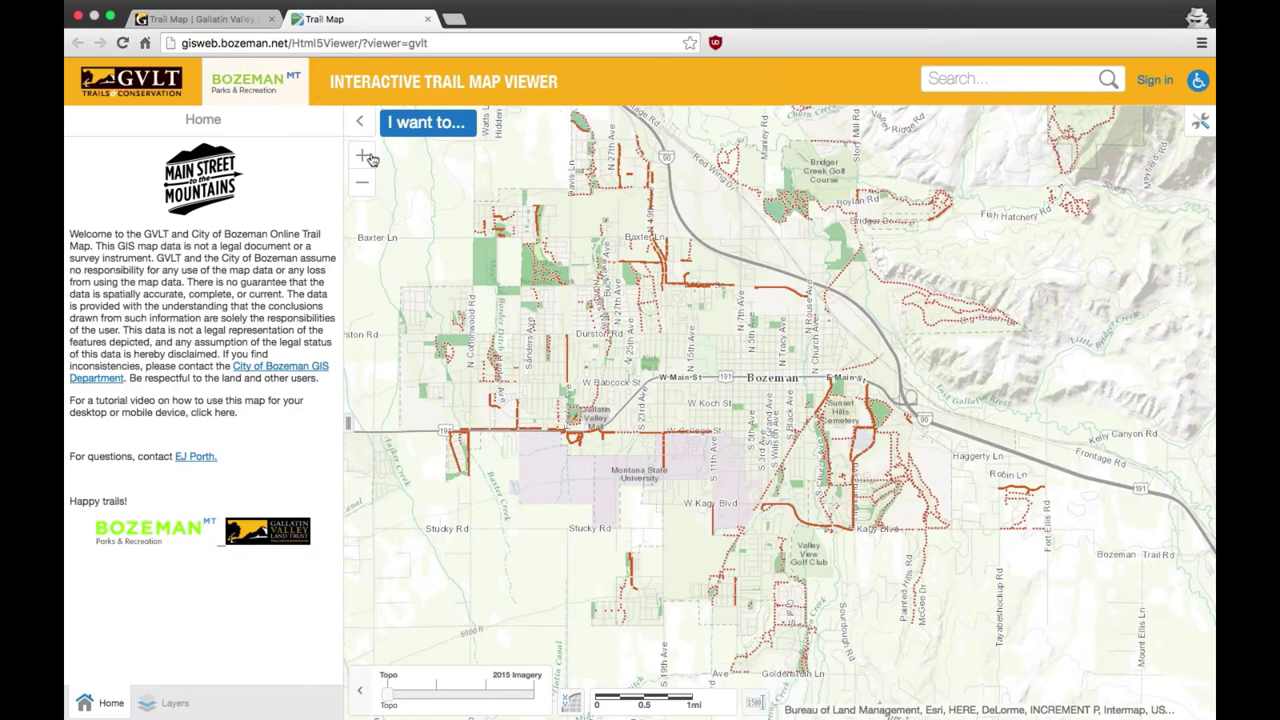
click(362, 122)
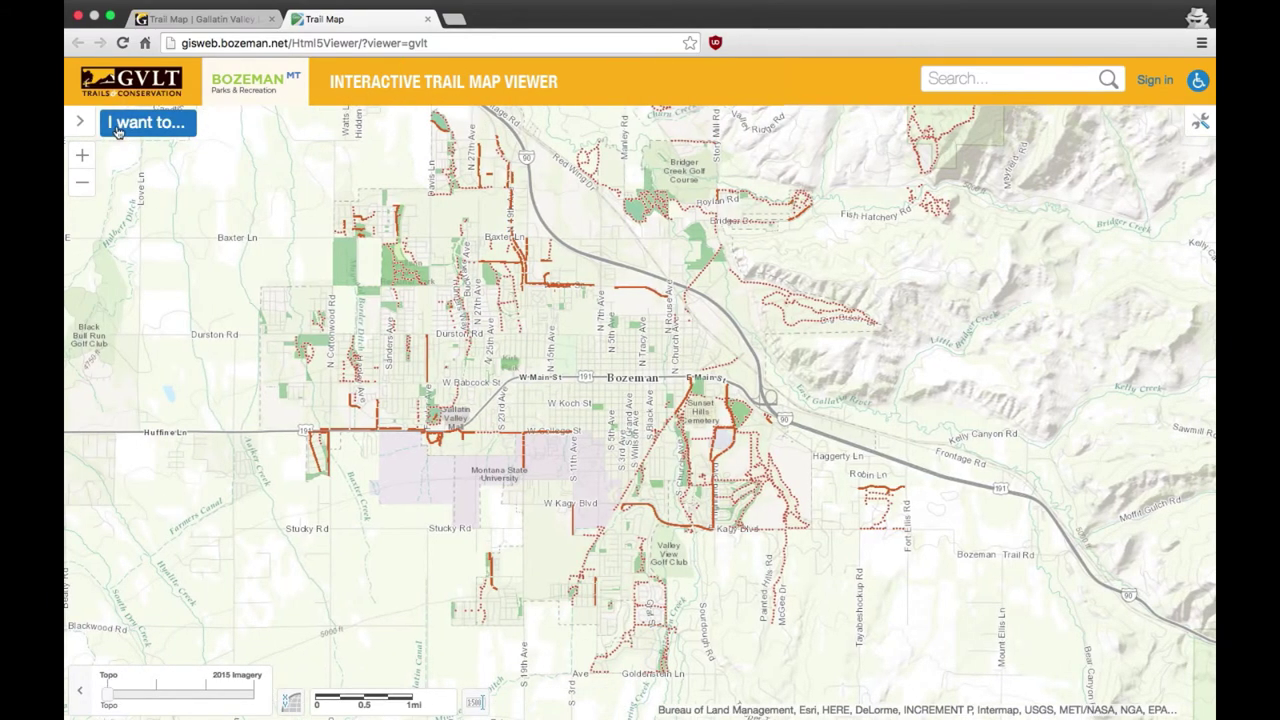
click(80, 121)
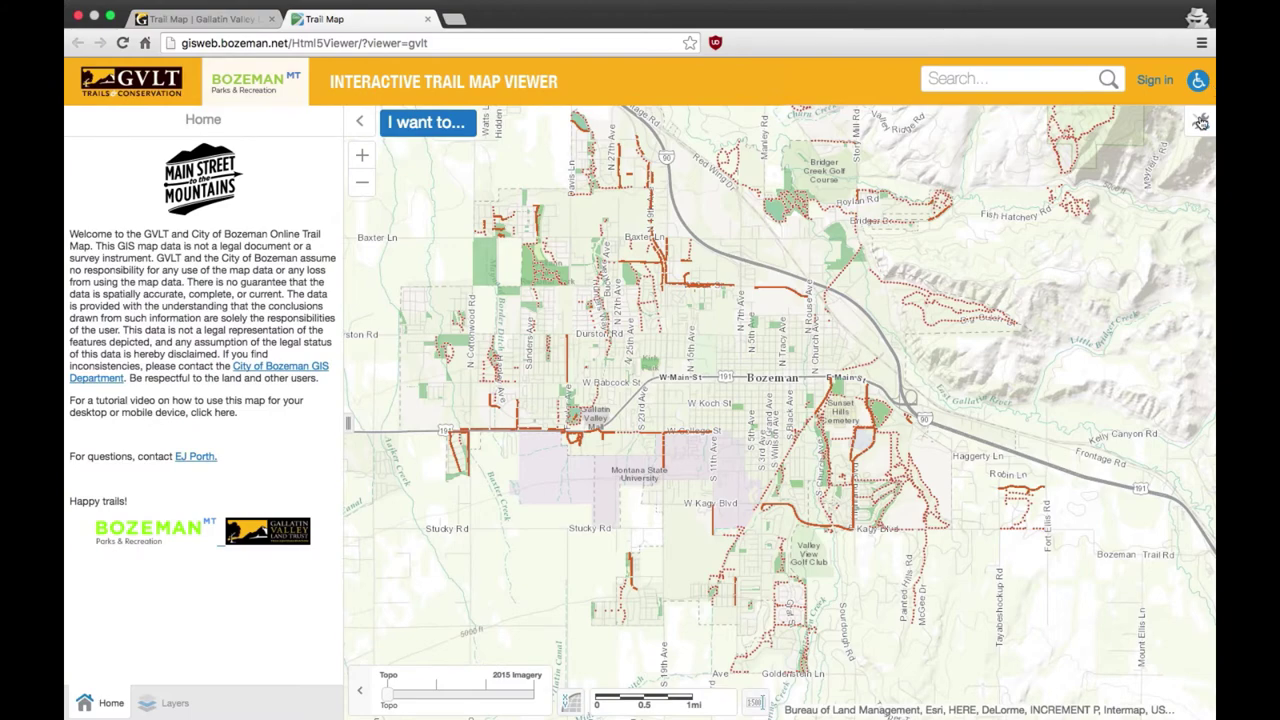
click(1200, 121)
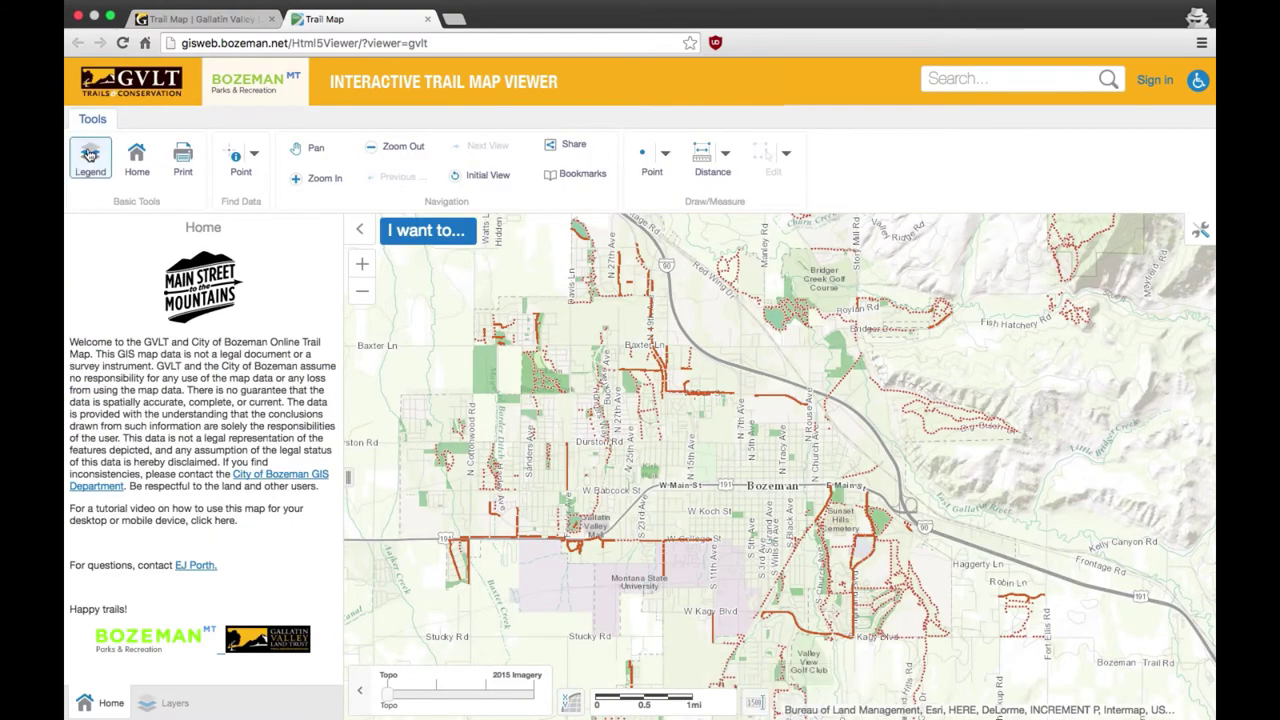
click(89, 155)
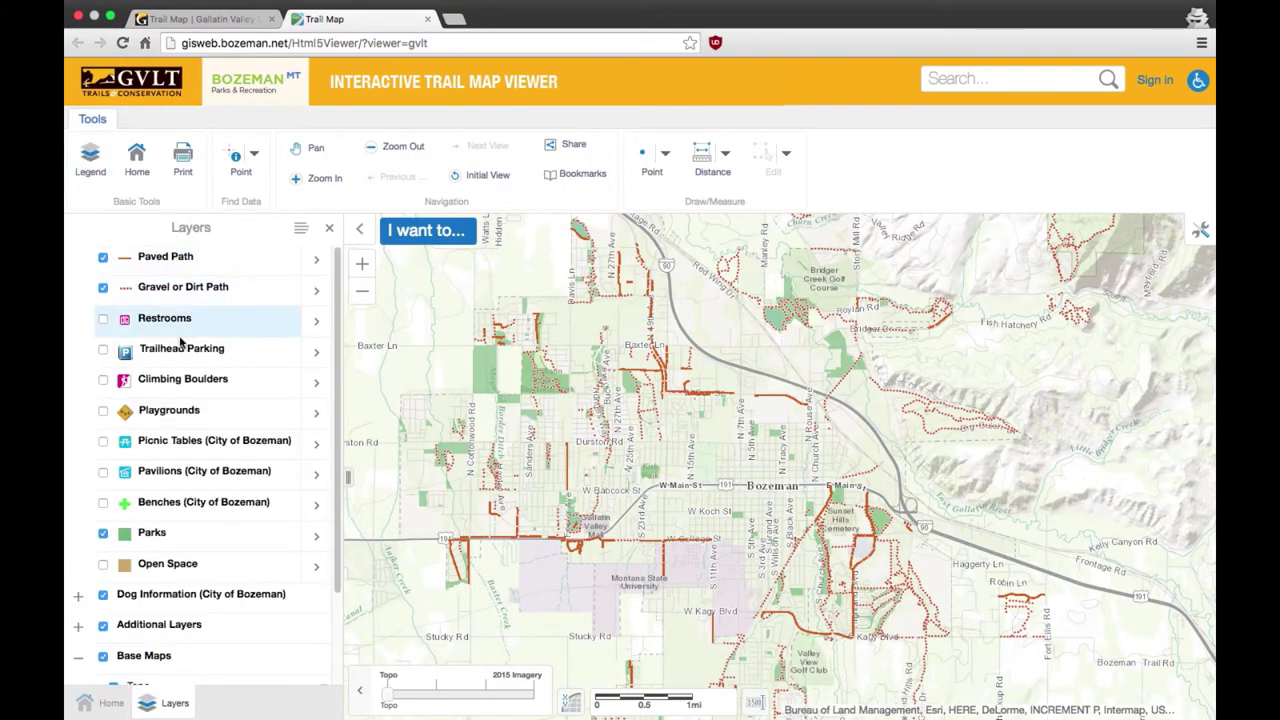
Turn on Trailhead Parking and zoom in two levels on Sunset Hills Cemetery and Deaconess Hospital
click(103, 350)
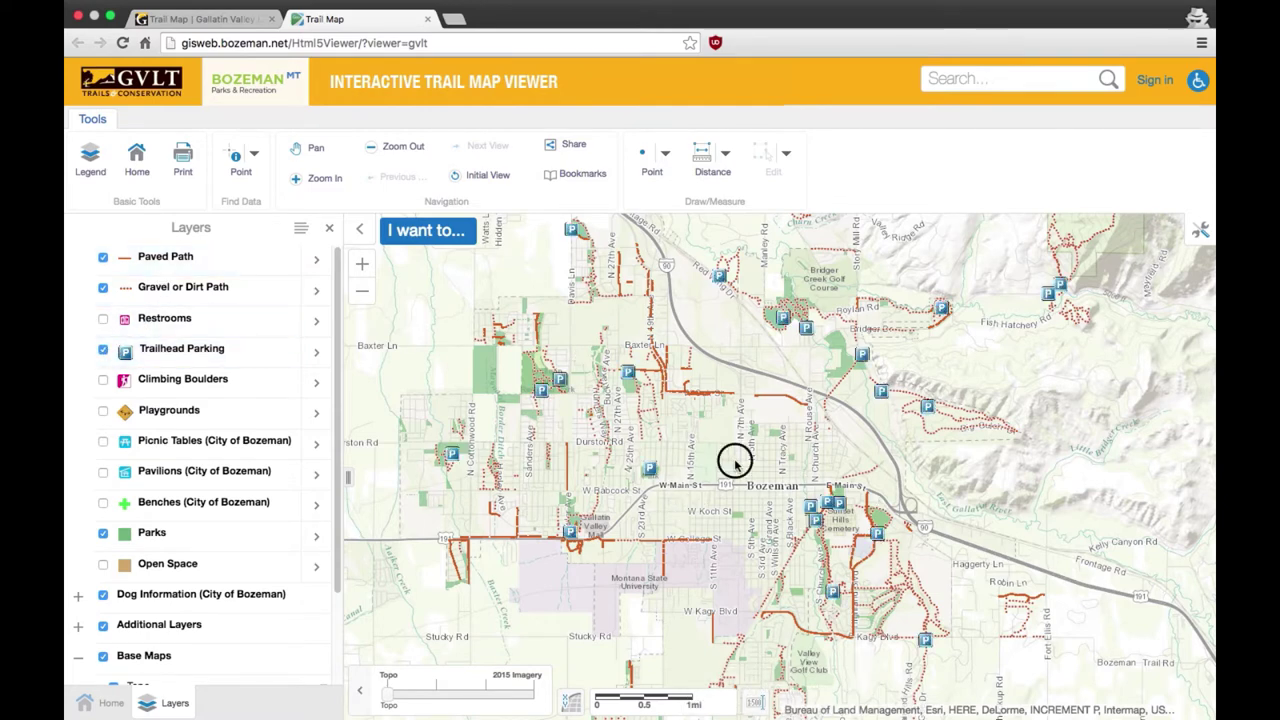
drag(731, 457, 717, 386)
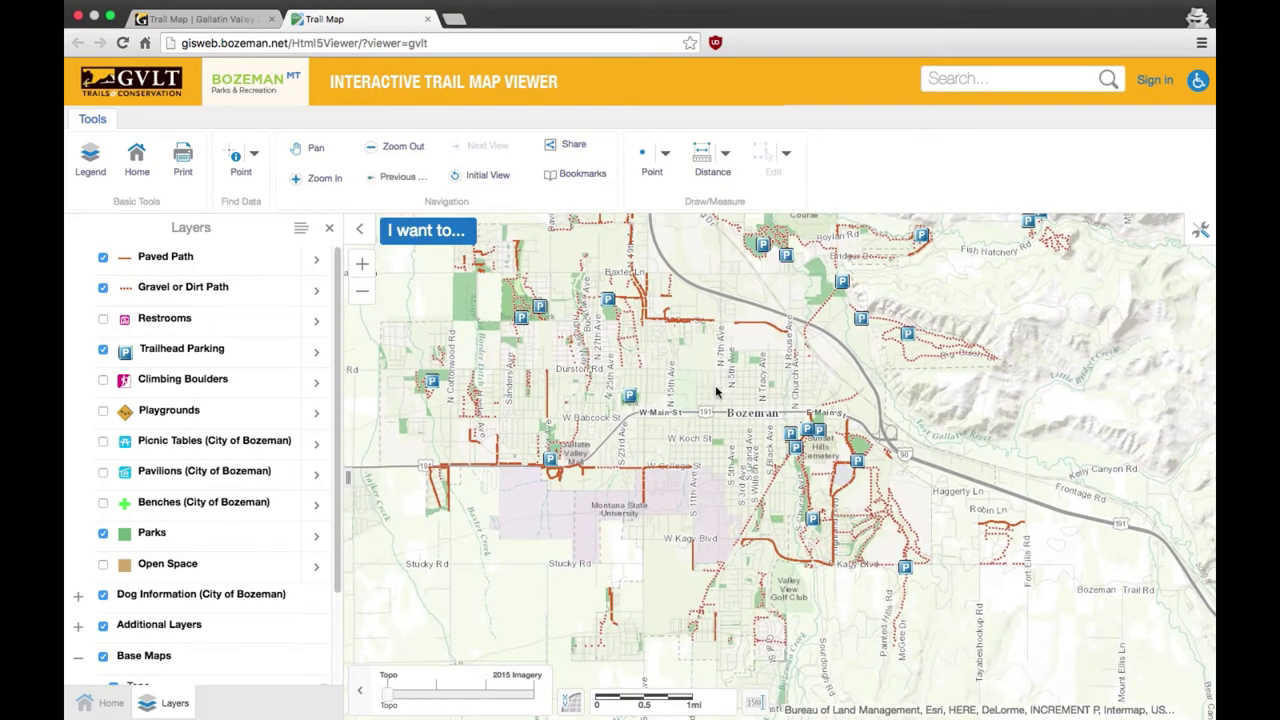
click(363, 265)
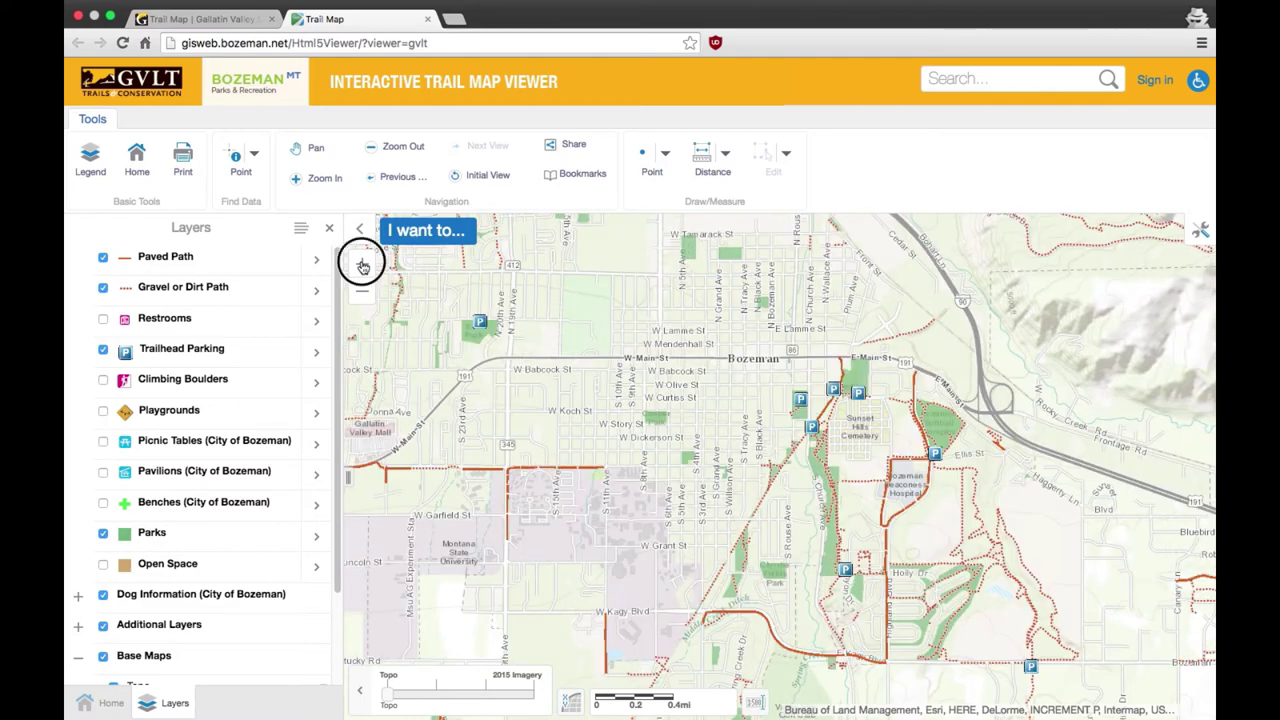
click(363, 265)
drag(877, 346, 786, 394)
click(307, 158)
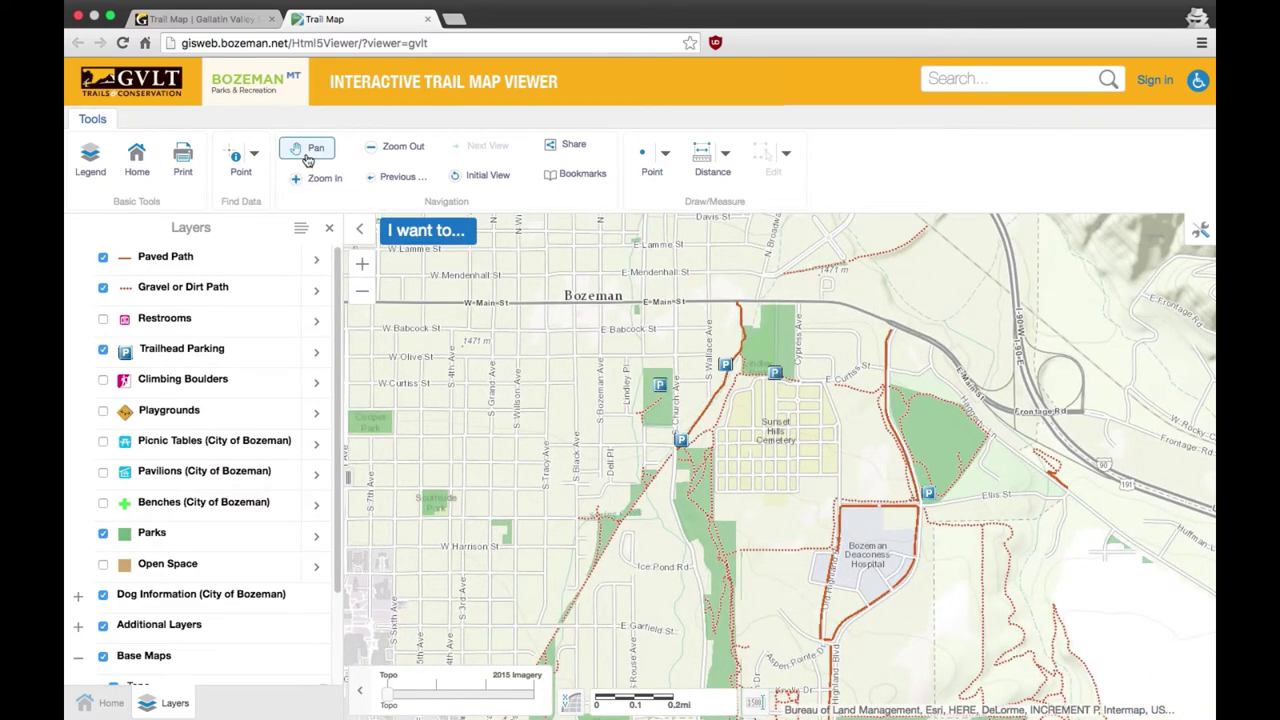
drag(693, 365, 747, 373)
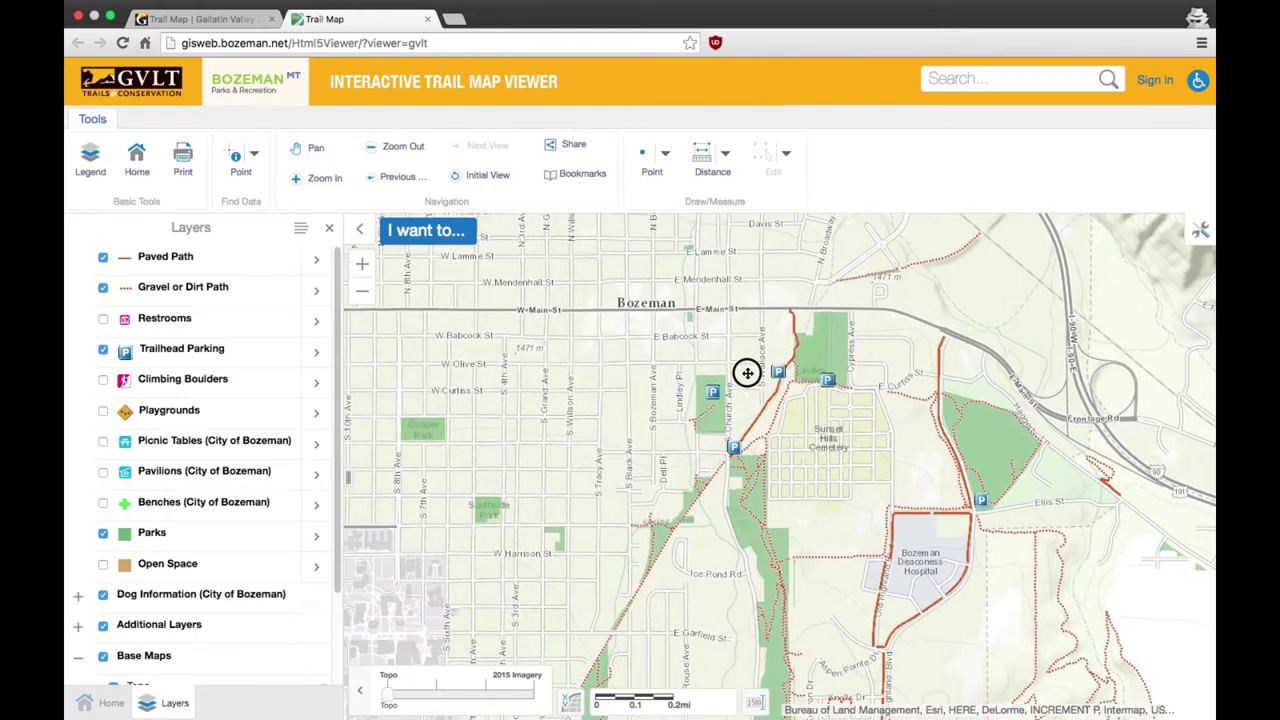
Identify Burke Park Trail and its parking lot with Point identify
click(735, 453)
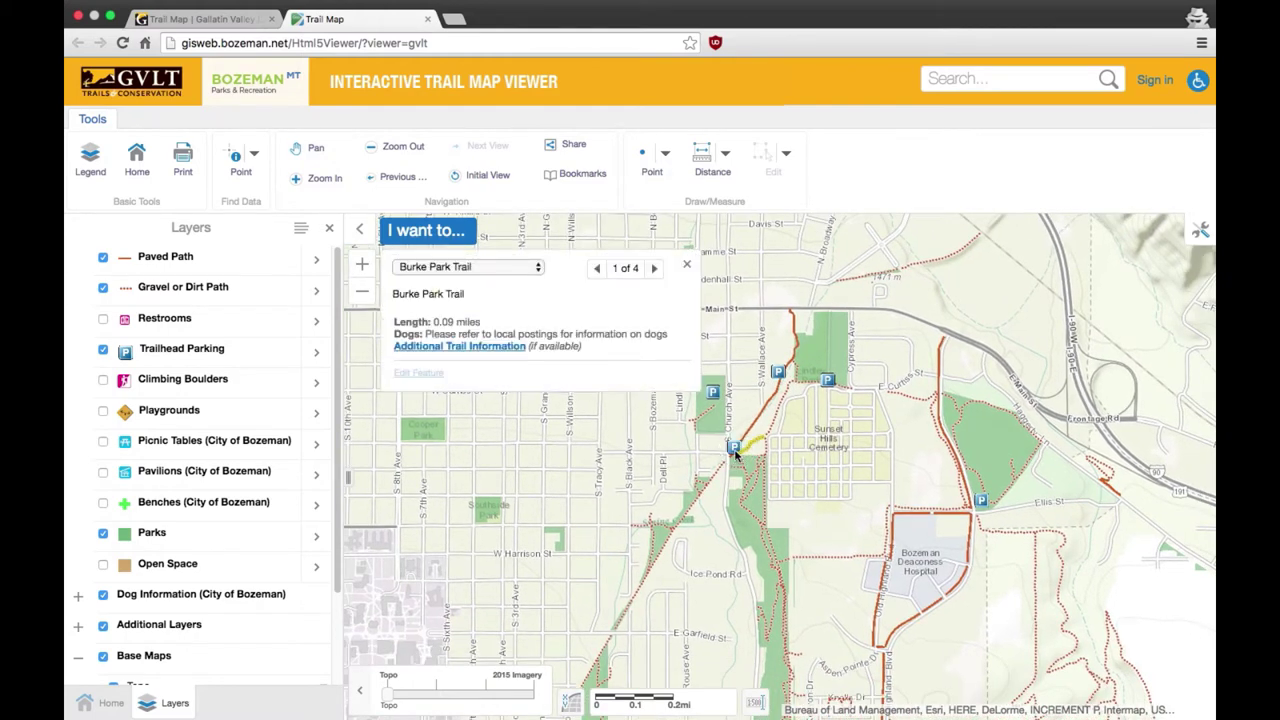
click(735, 451)
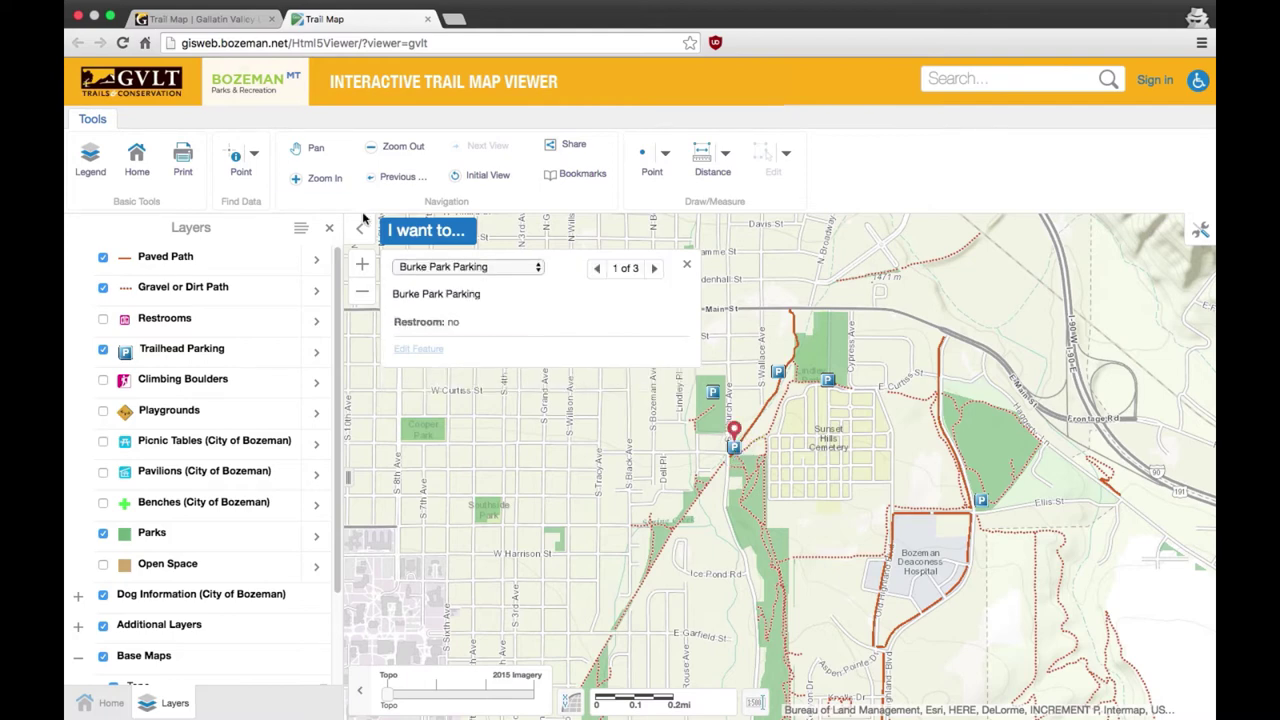
click(236, 163)
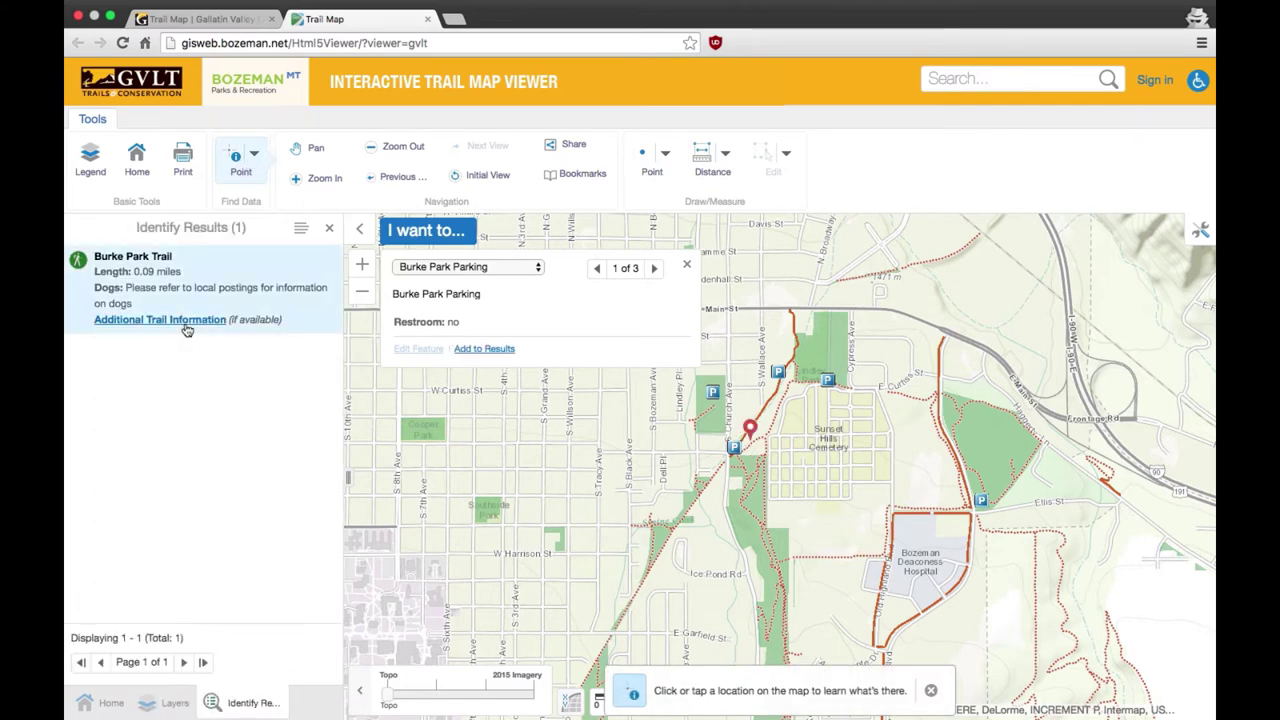
Open the Burke Park Trail information page, then close the popup and identify results
click(184, 322)
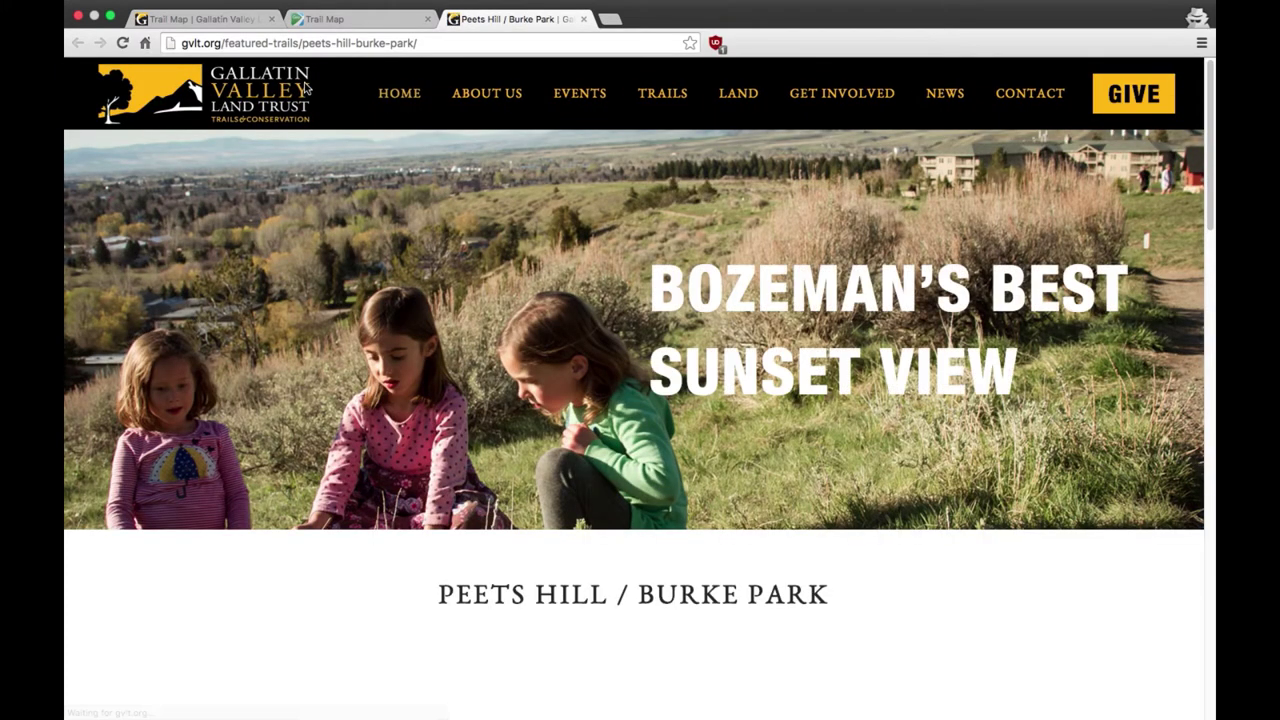
click(340, 19)
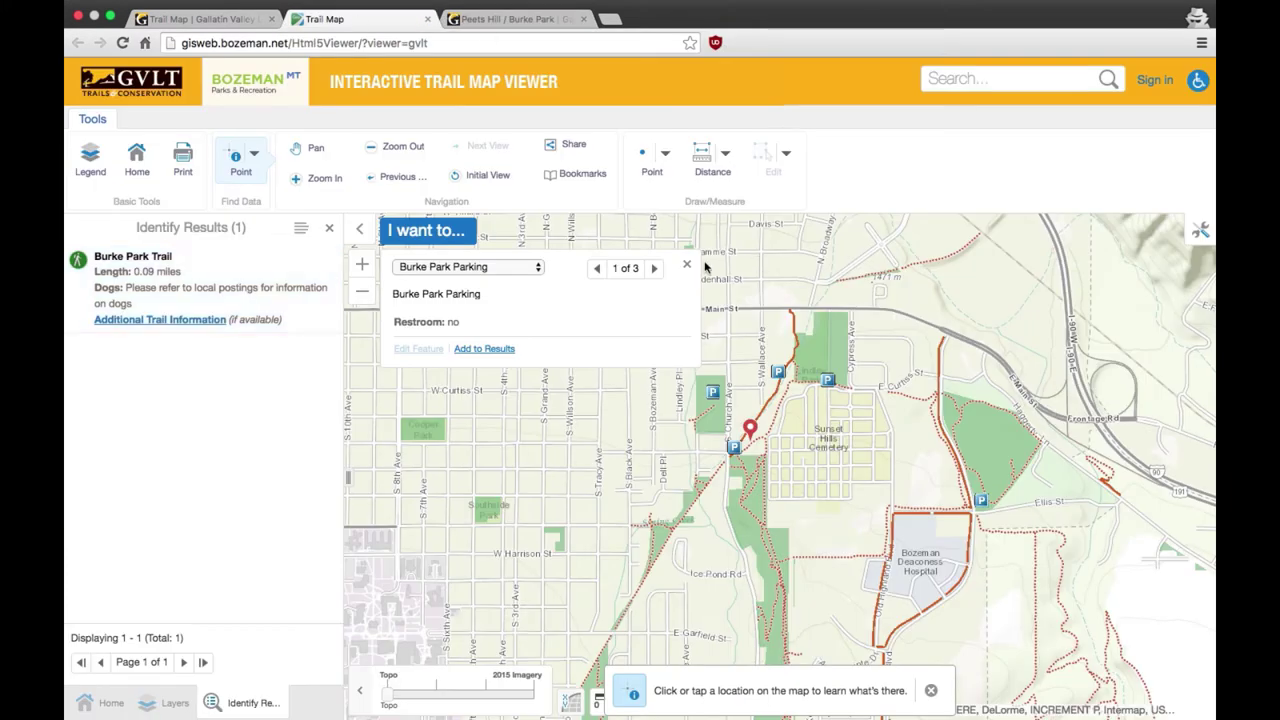
click(686, 264)
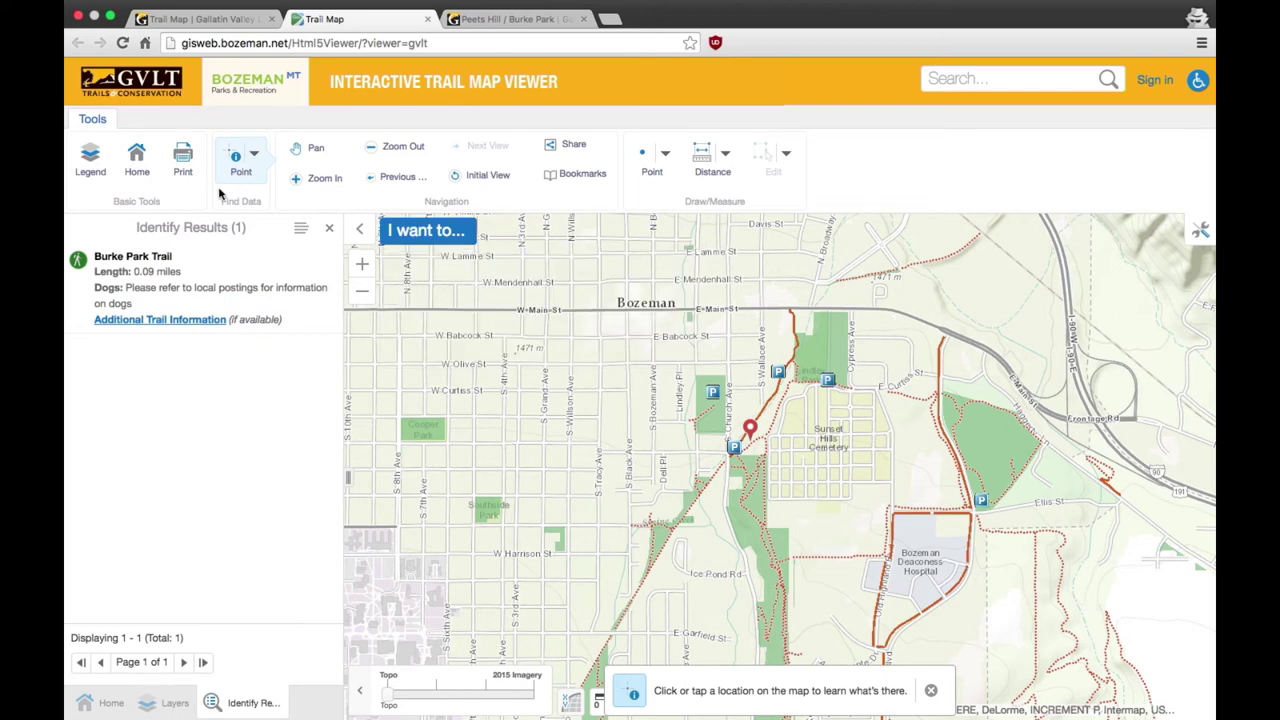
click(329, 229)
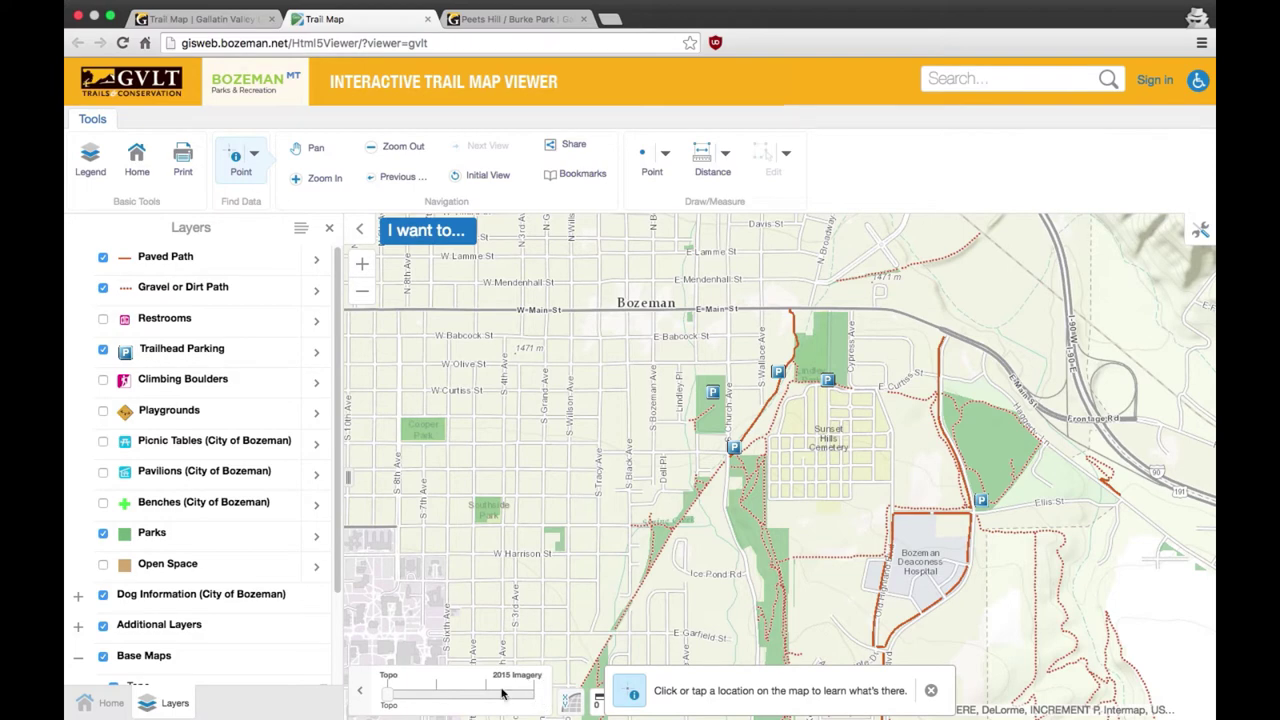
Preview the aerial imagery basemap, then restore the Topo basemap
drag(390, 694, 533, 690)
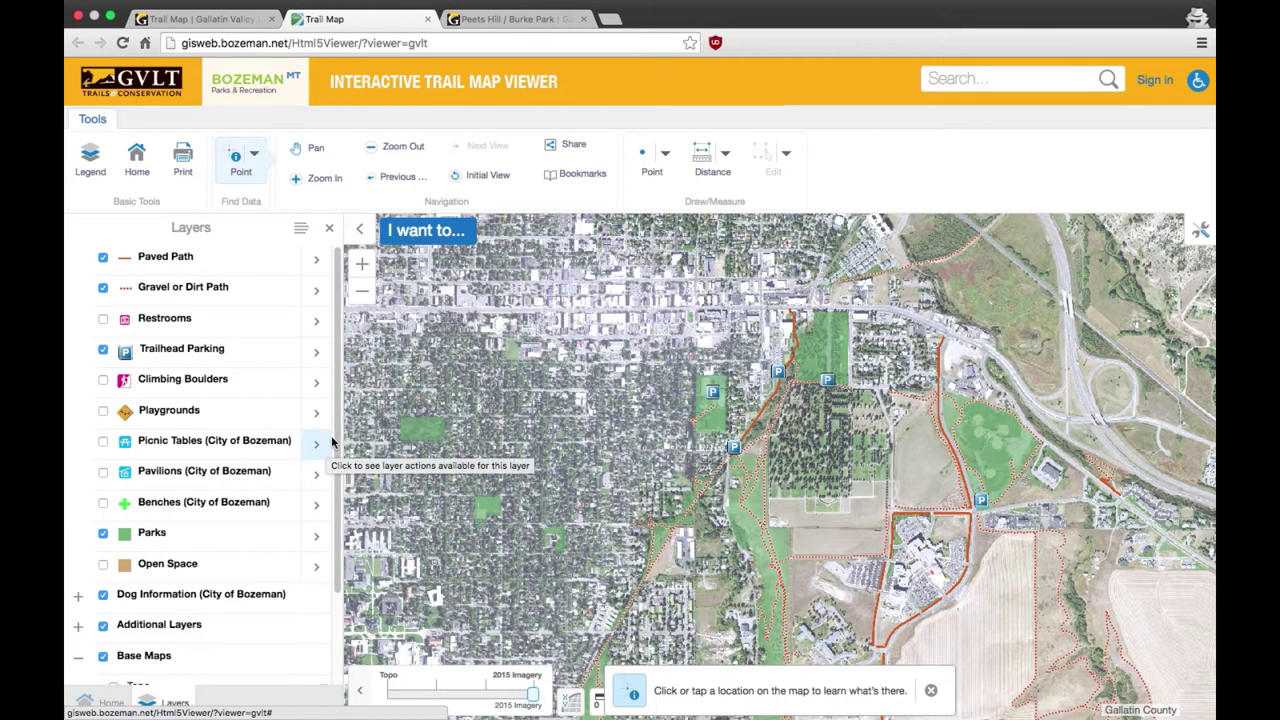
scroll(337, 431, down, 3)
click(113, 574)
click(113, 665)
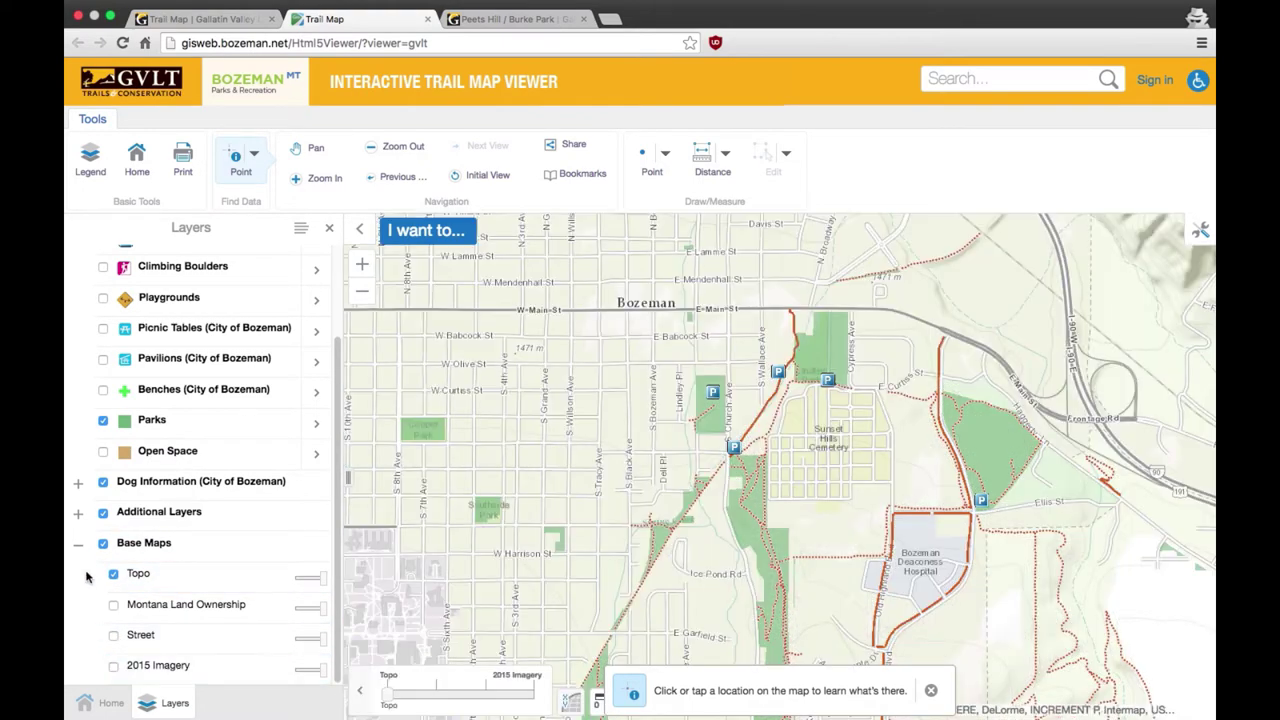
Show the Off Leash Dog Parks layer under Dog Information and pan the map south
click(80, 488)
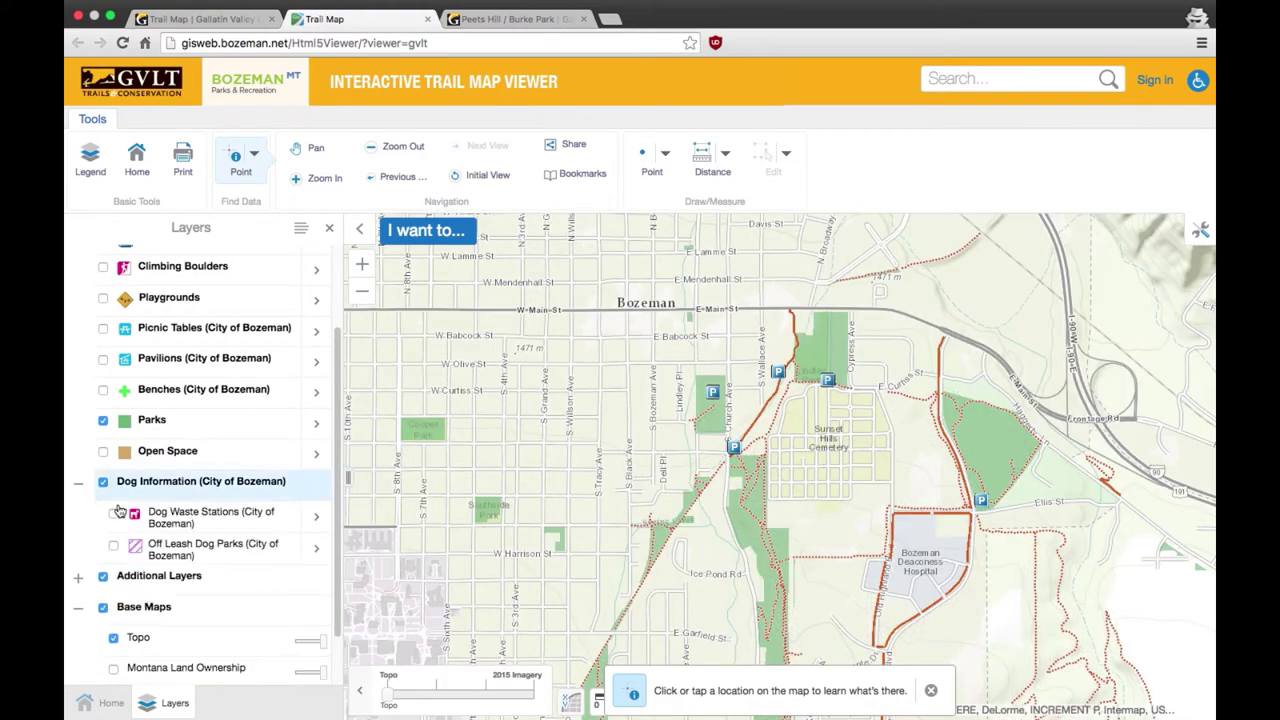
click(113, 546)
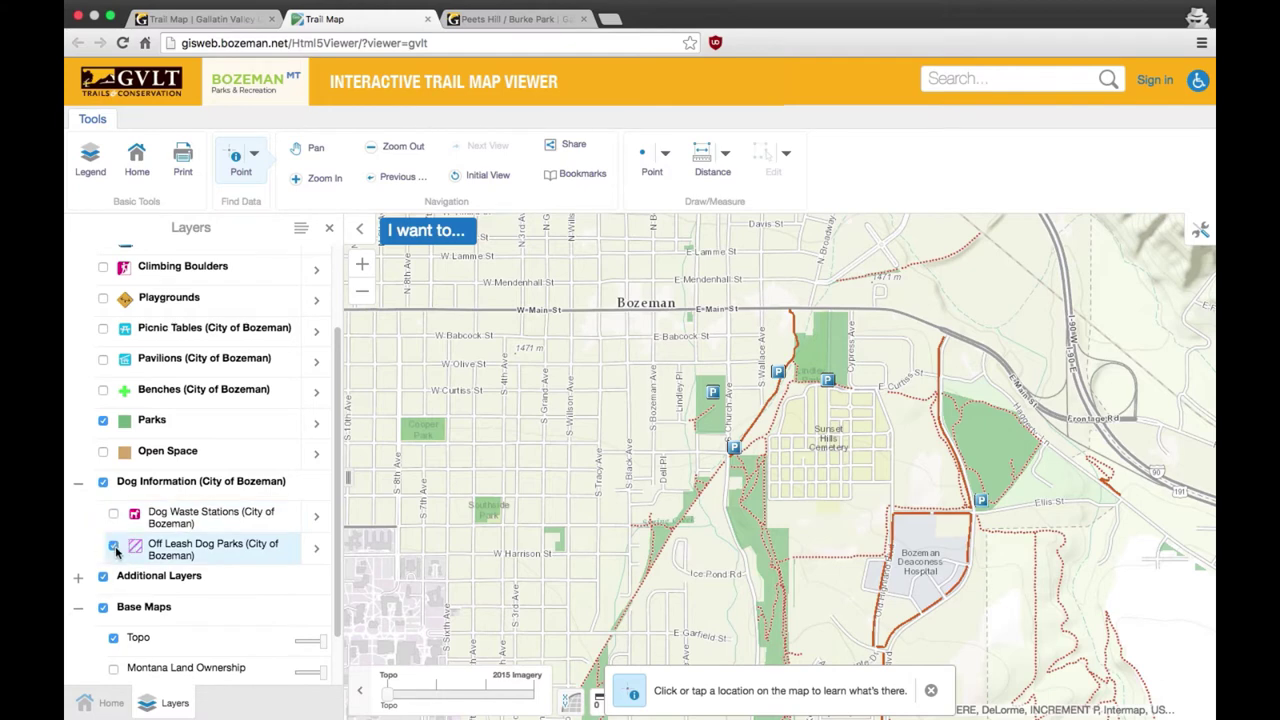
click(308, 150)
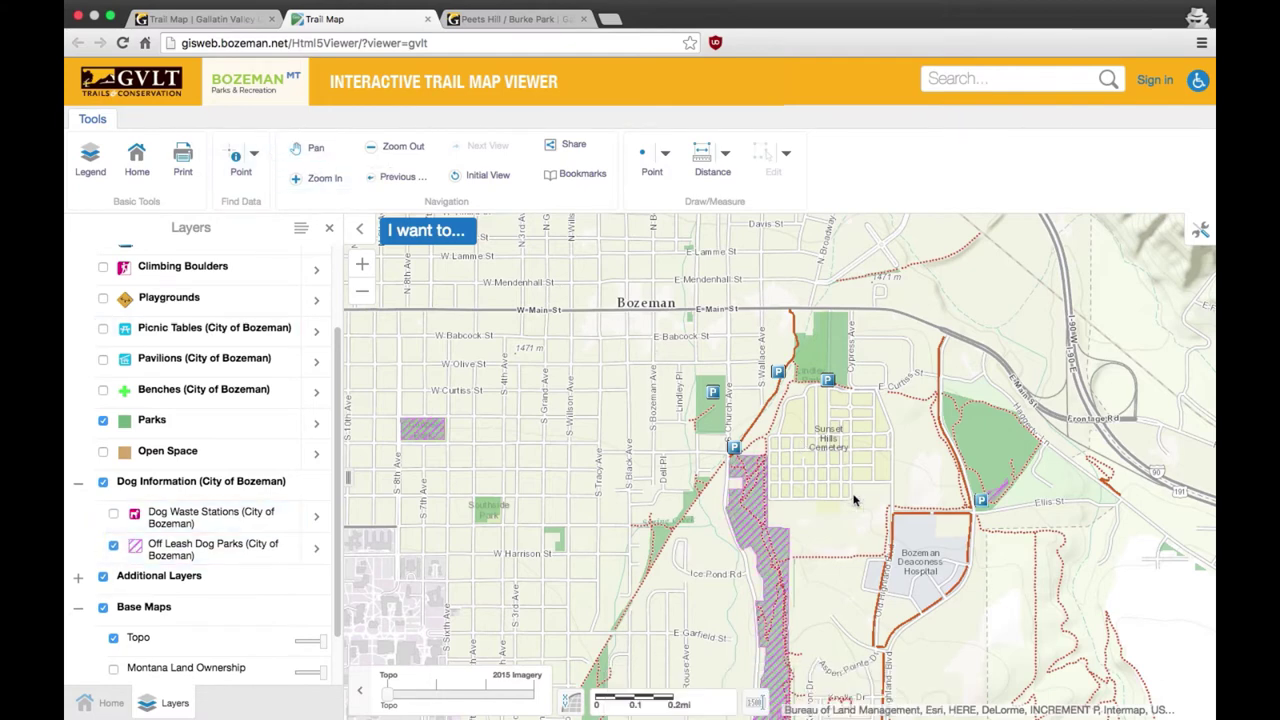
drag(897, 568, 879, 463)
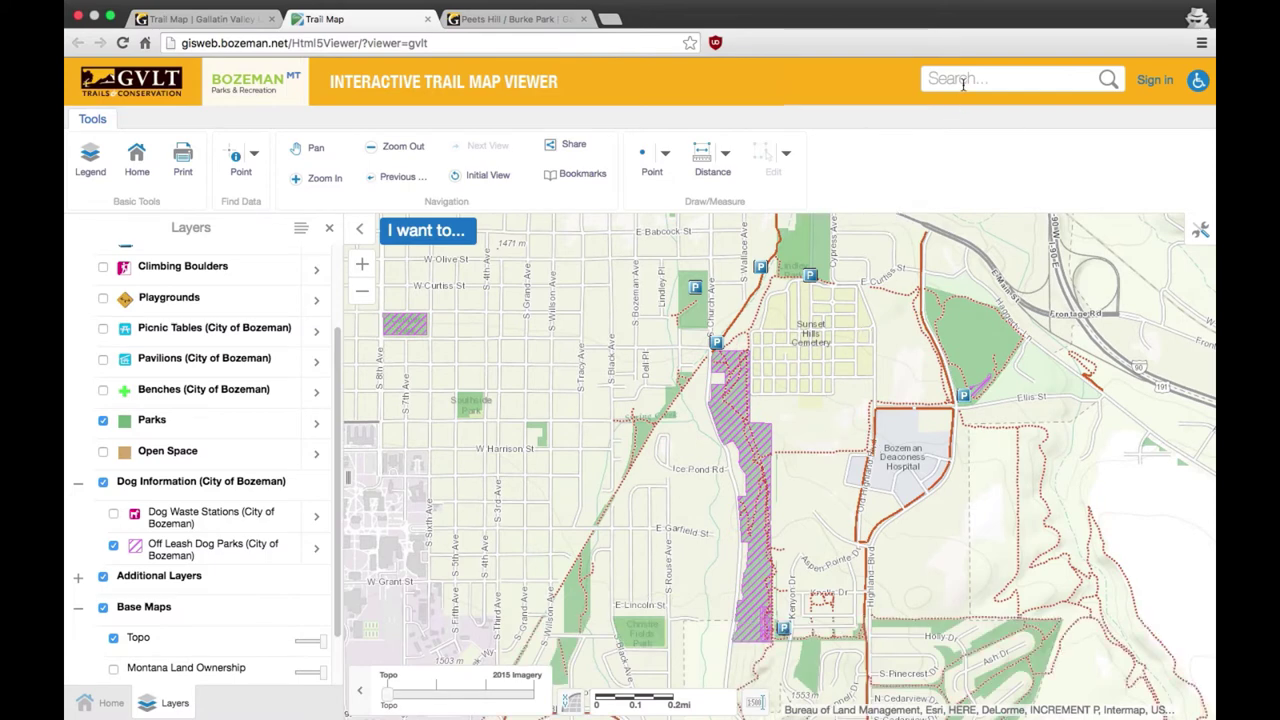
click(254, 156)
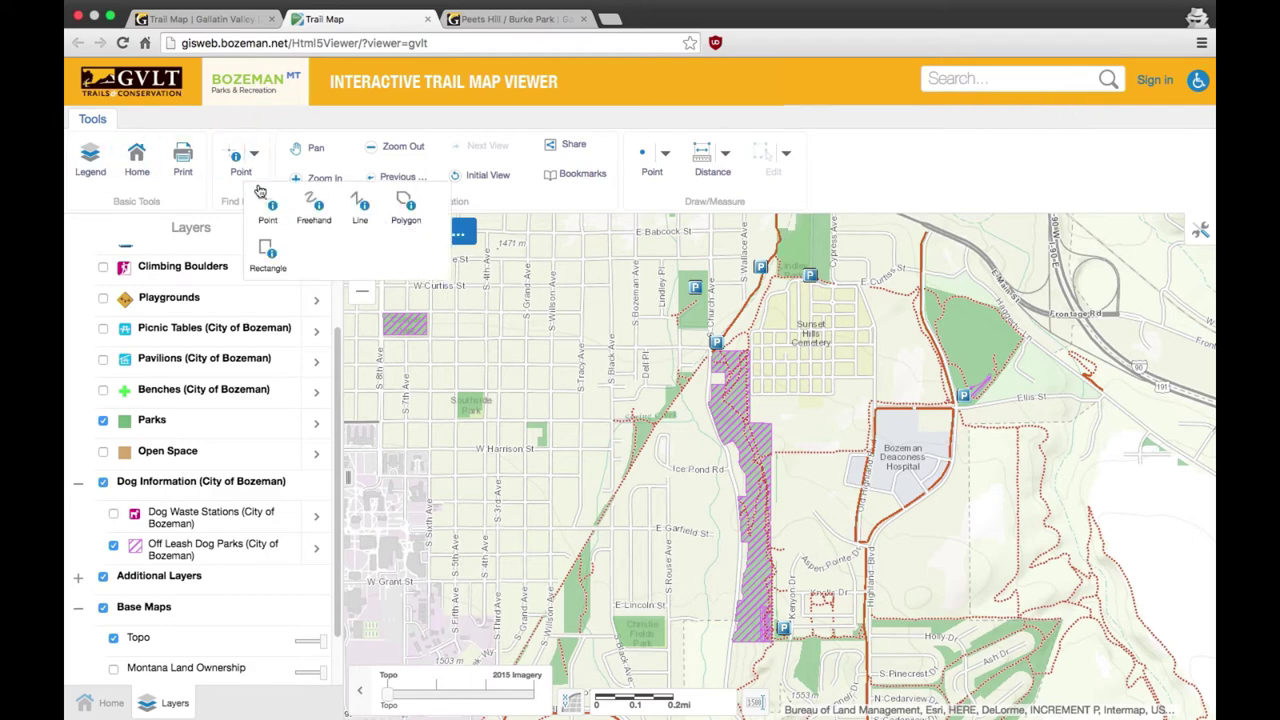
Identify features inside a rectangle around Burke Park and scroll through the 31 results
click(268, 258)
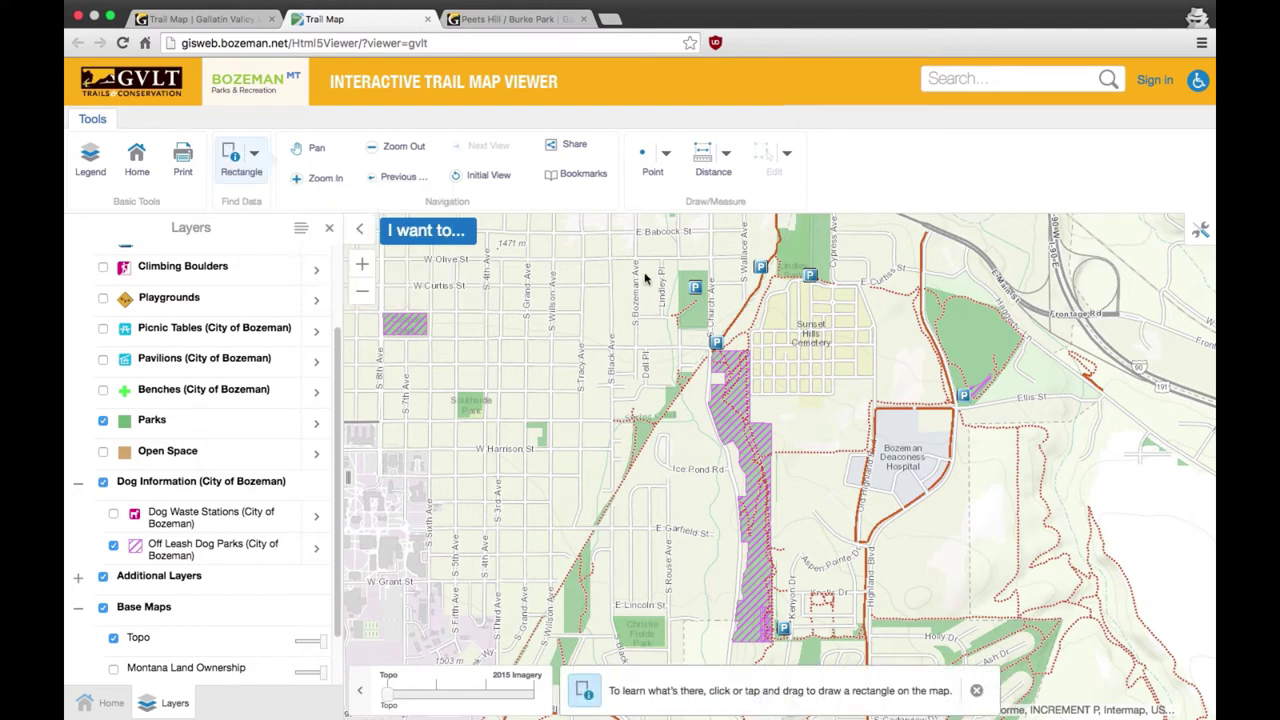
drag(658, 242, 840, 381)
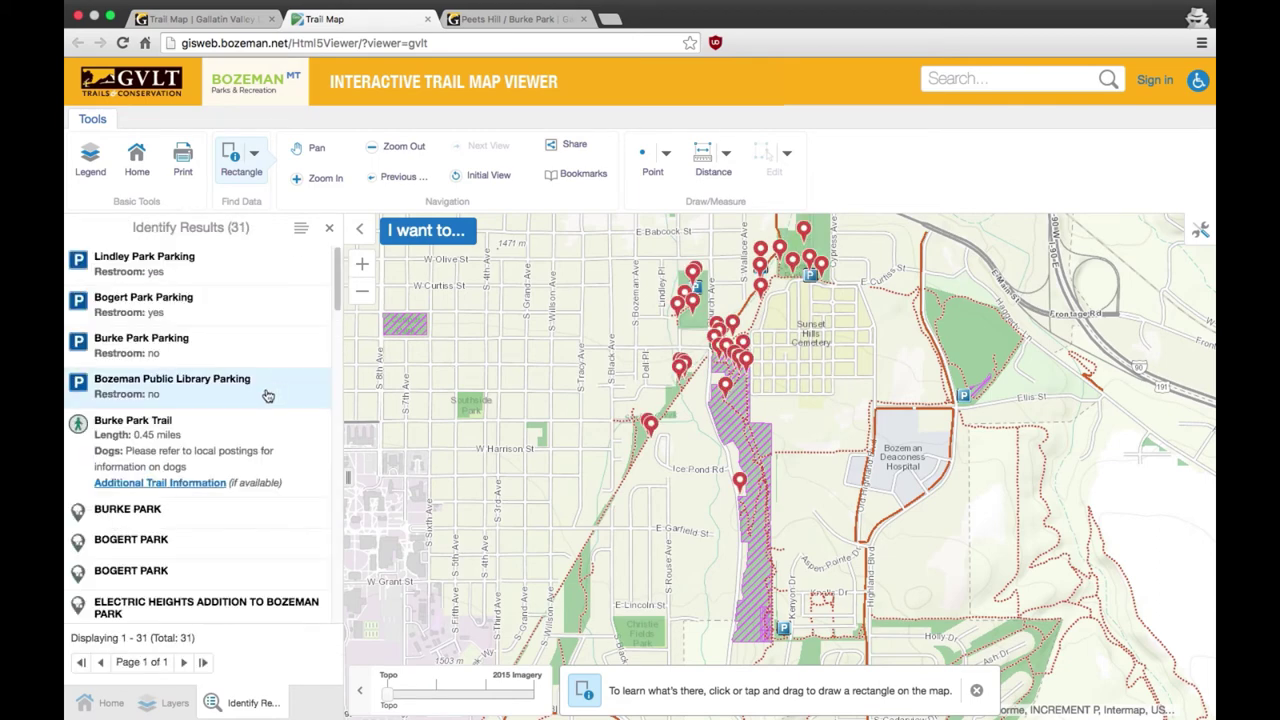
scroll(267, 396, down, 1)
scroll(267, 396, down, 20)
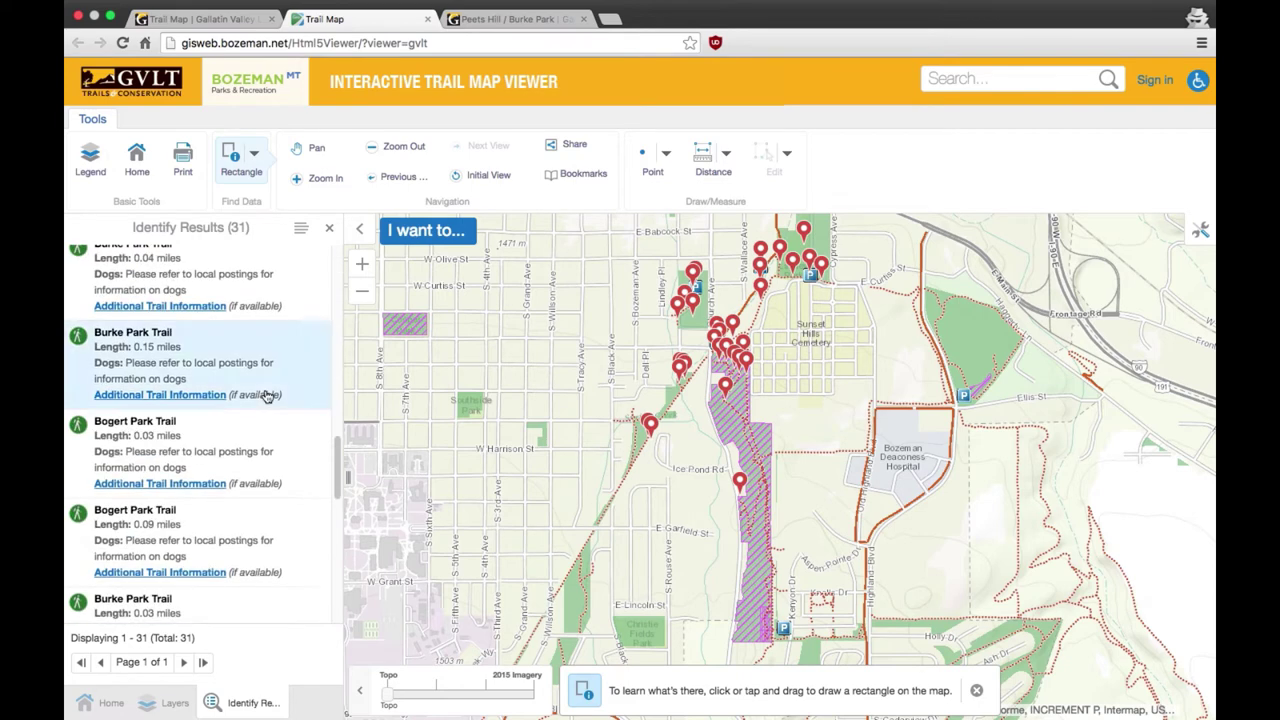
scroll(268, 400, down, 3)
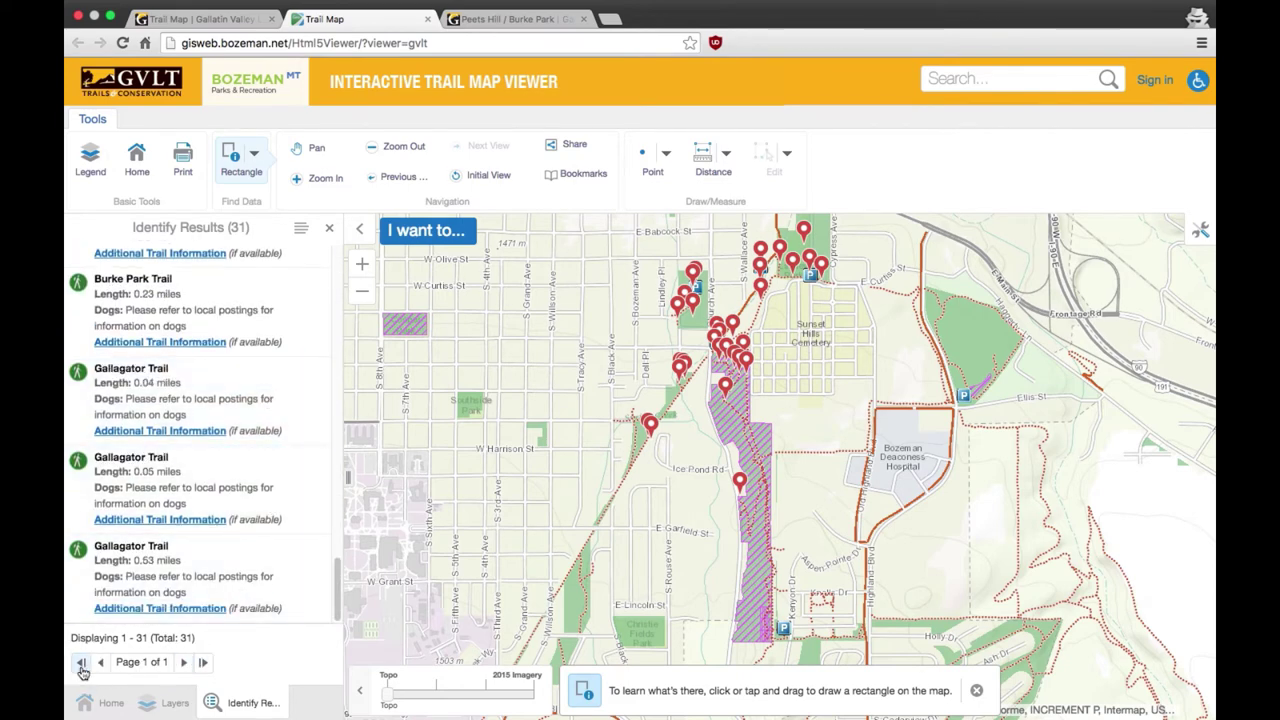
drag(340, 590, 340, 280)
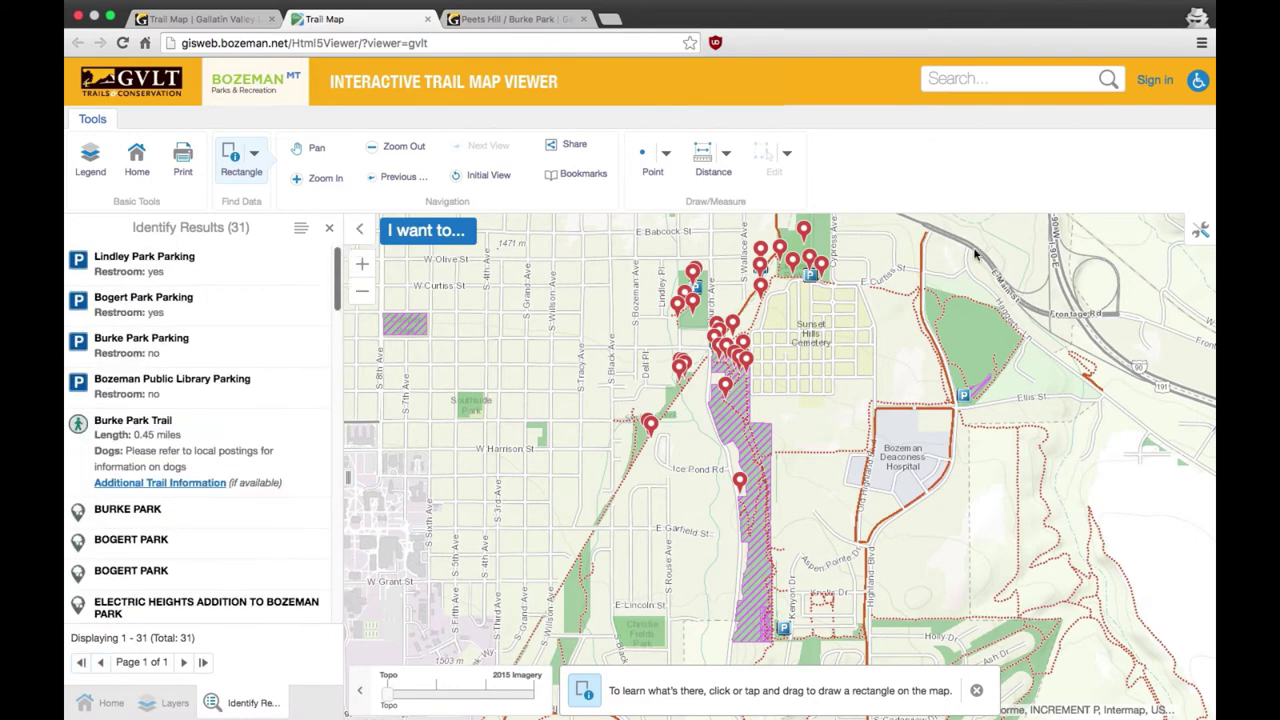
Search 'Bozeman Pond', open the Bozeman Ponds Trail result, and zoom out to the whole park
click(986, 84)
text(Bozem)
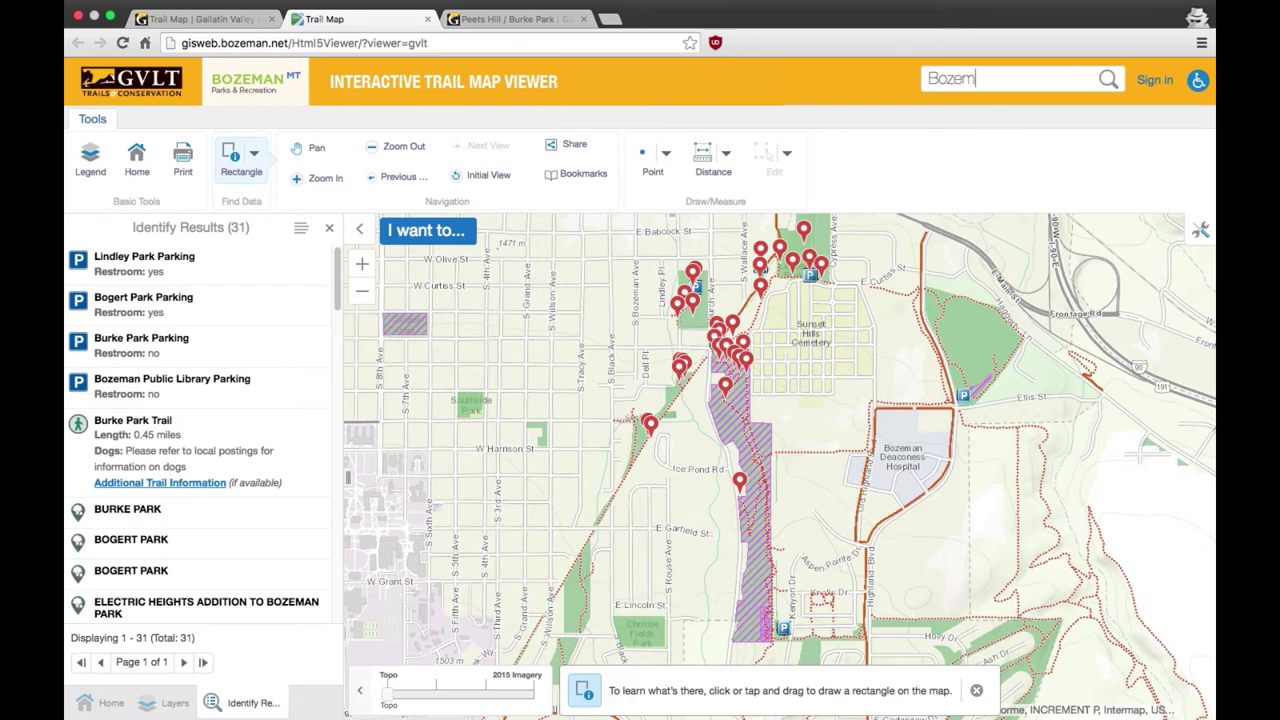
text(an Ponds)
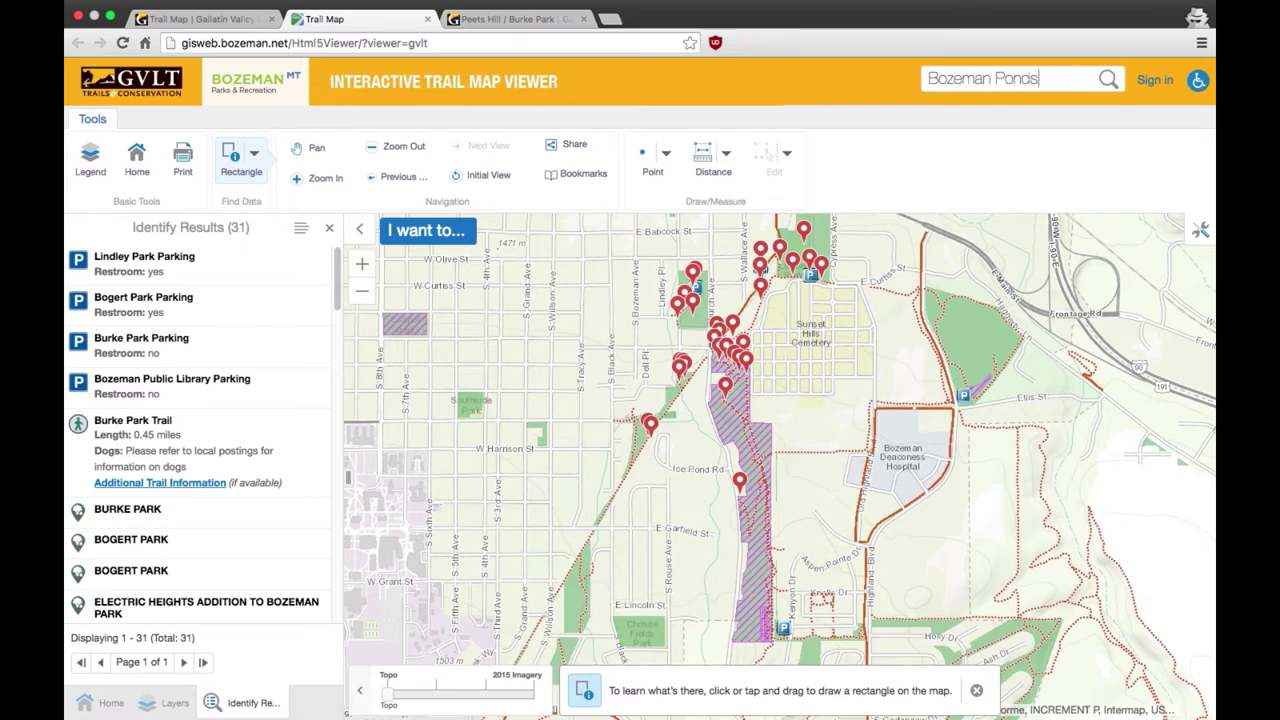
key(Return)
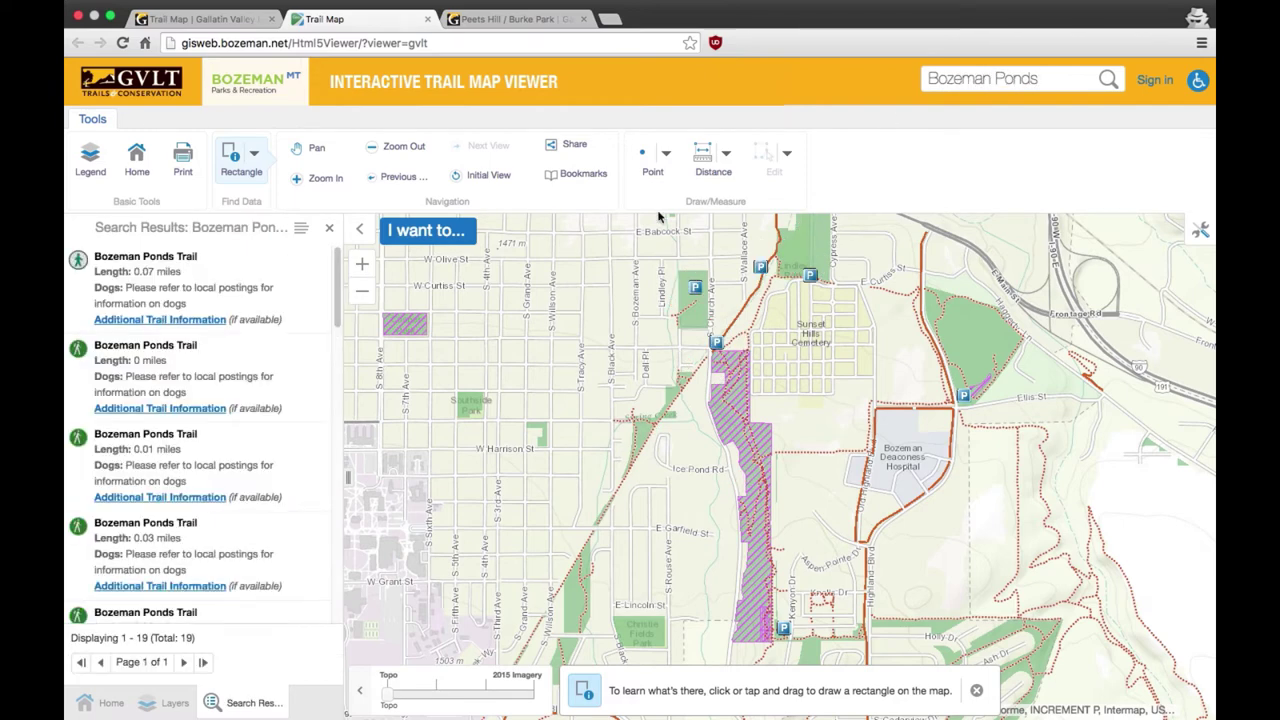
click(203, 288)
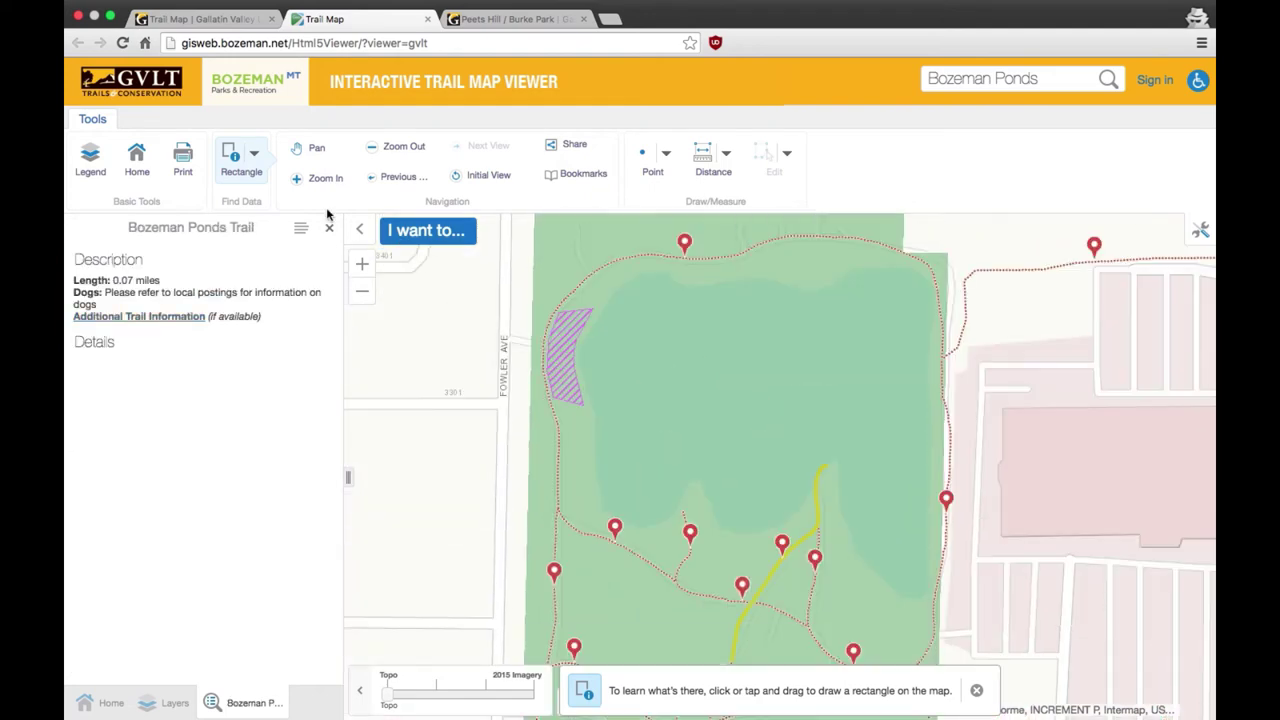
click(364, 293)
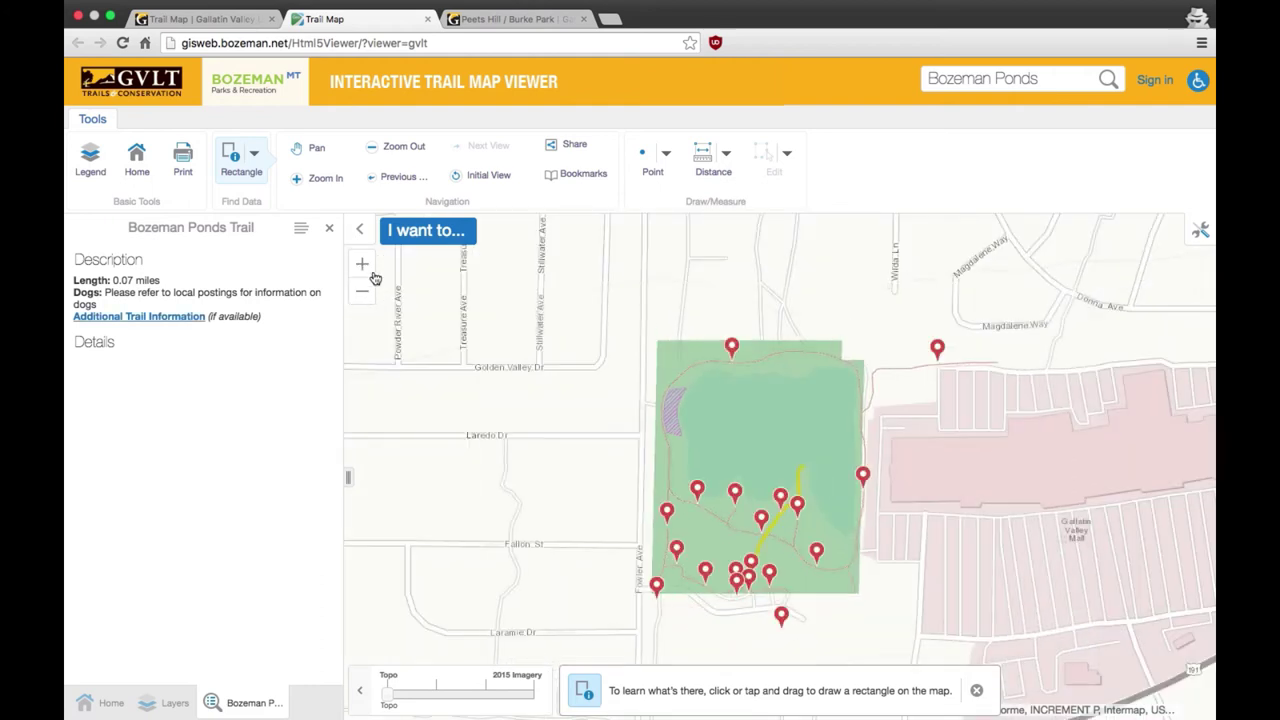
Measure a 0.42 mi distance loop around the pond
click(708, 165)
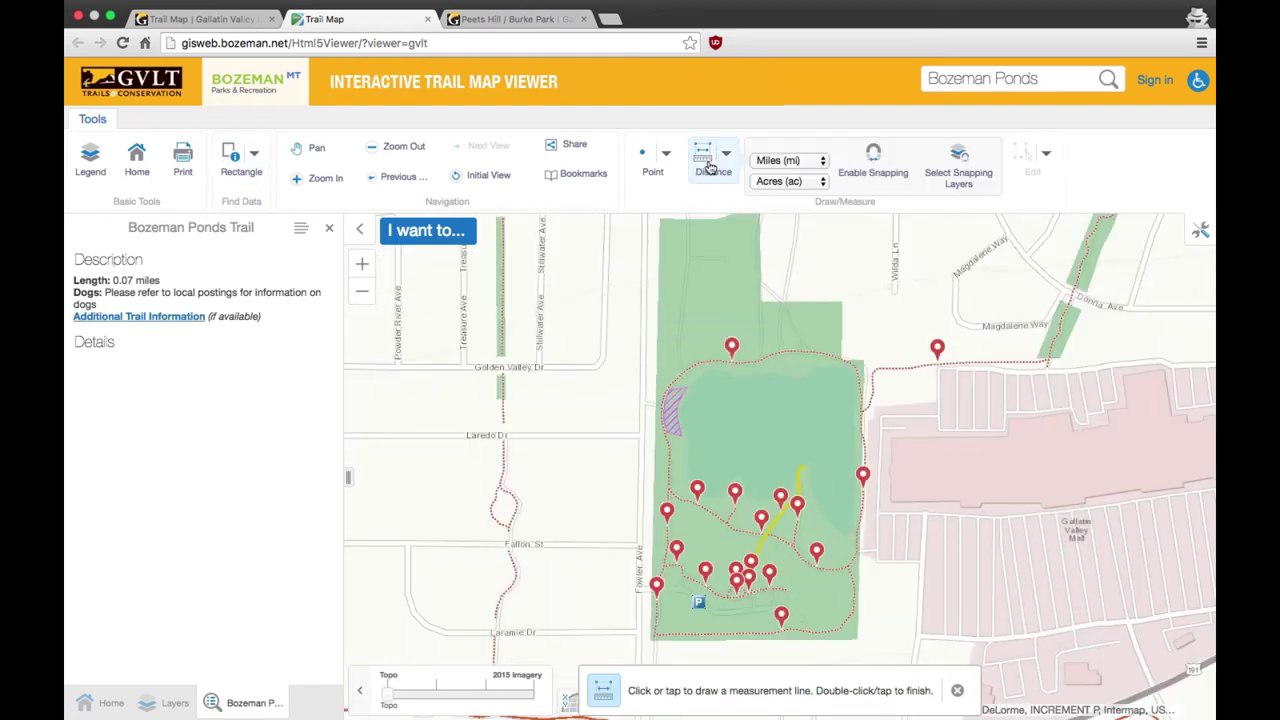
click(660, 484)
click(838, 566)
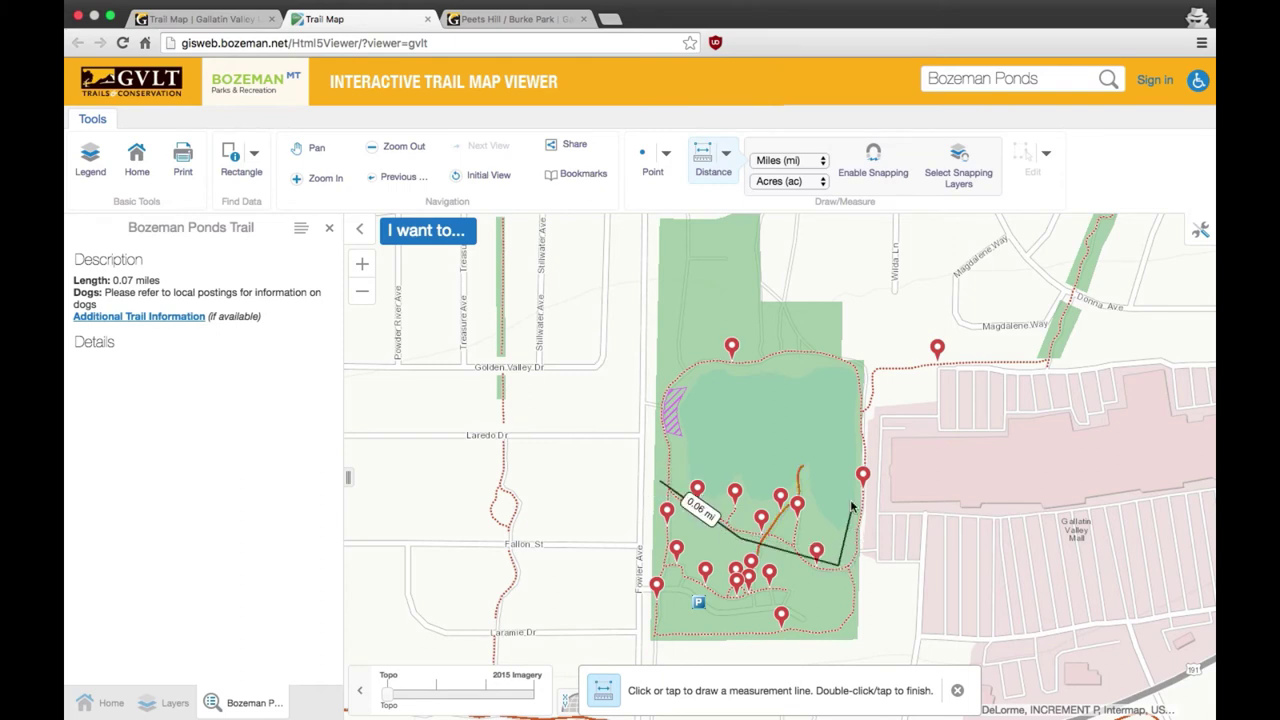
click(733, 371)
double_click(662, 483)
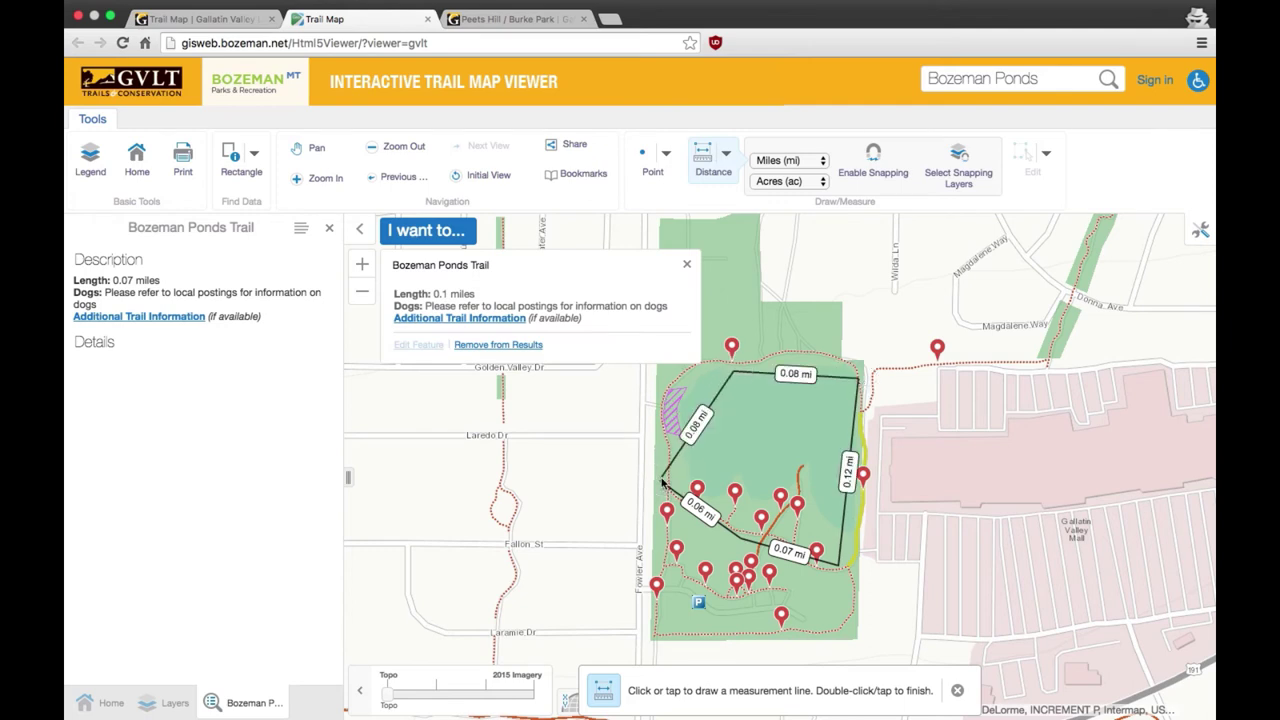
Close the search results and pins, then clear all drawings and the trail popup
click(330, 230)
click(330, 232)
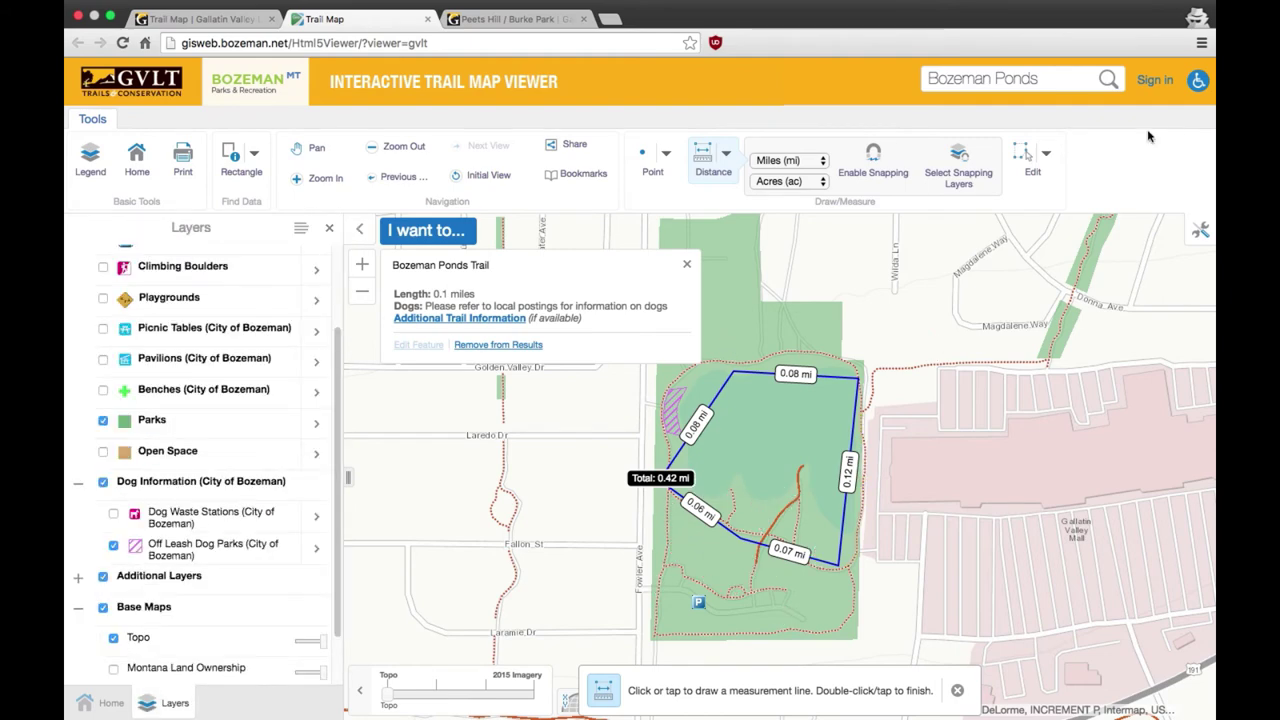
click(1046, 154)
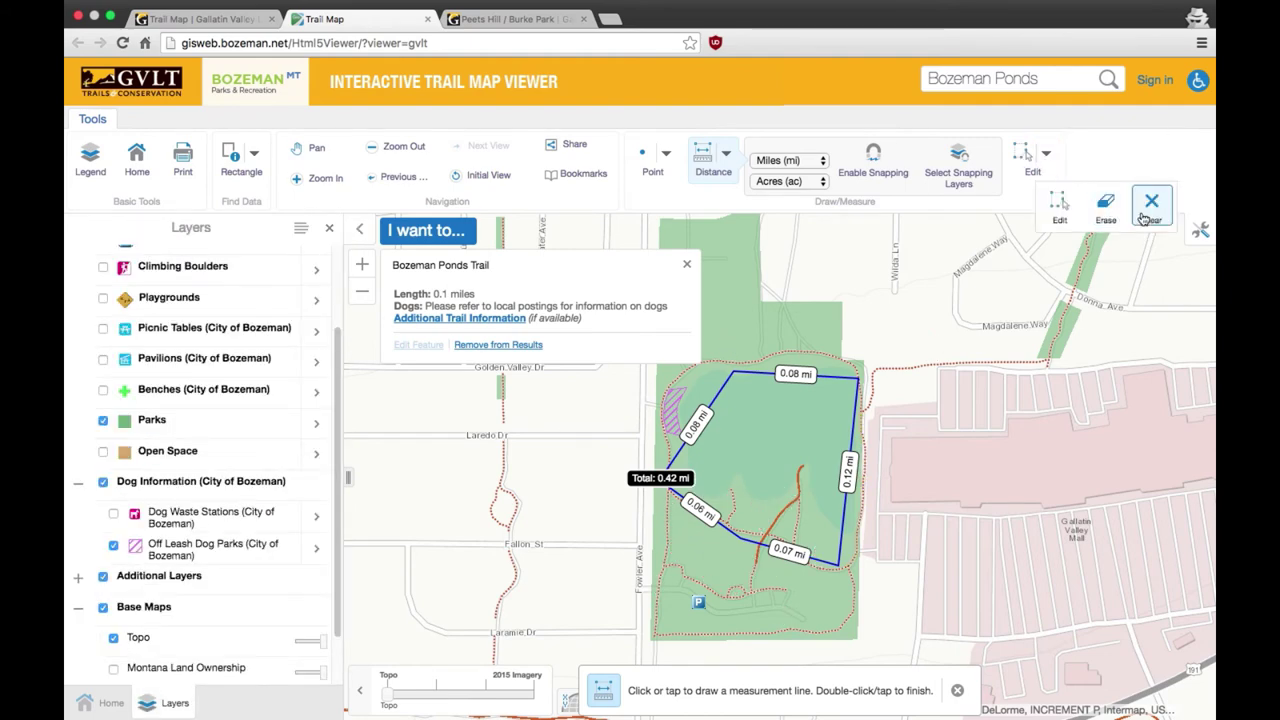
click(1150, 205)
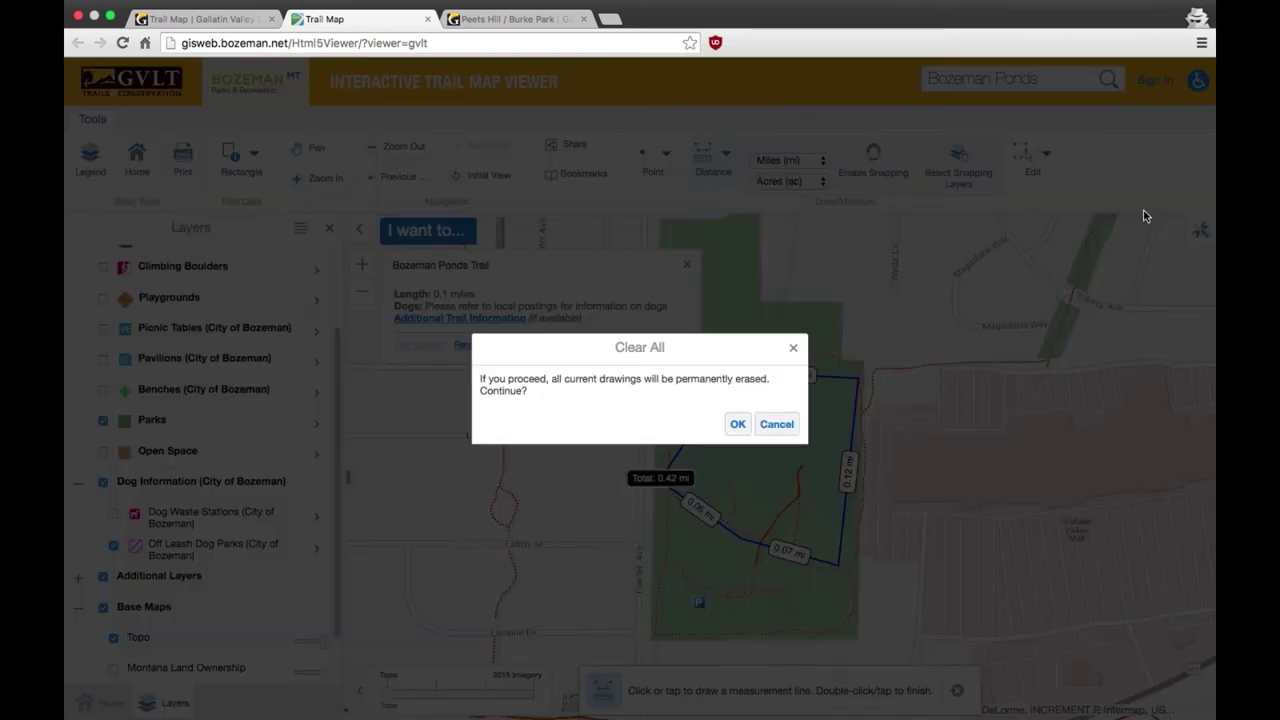
click(737, 424)
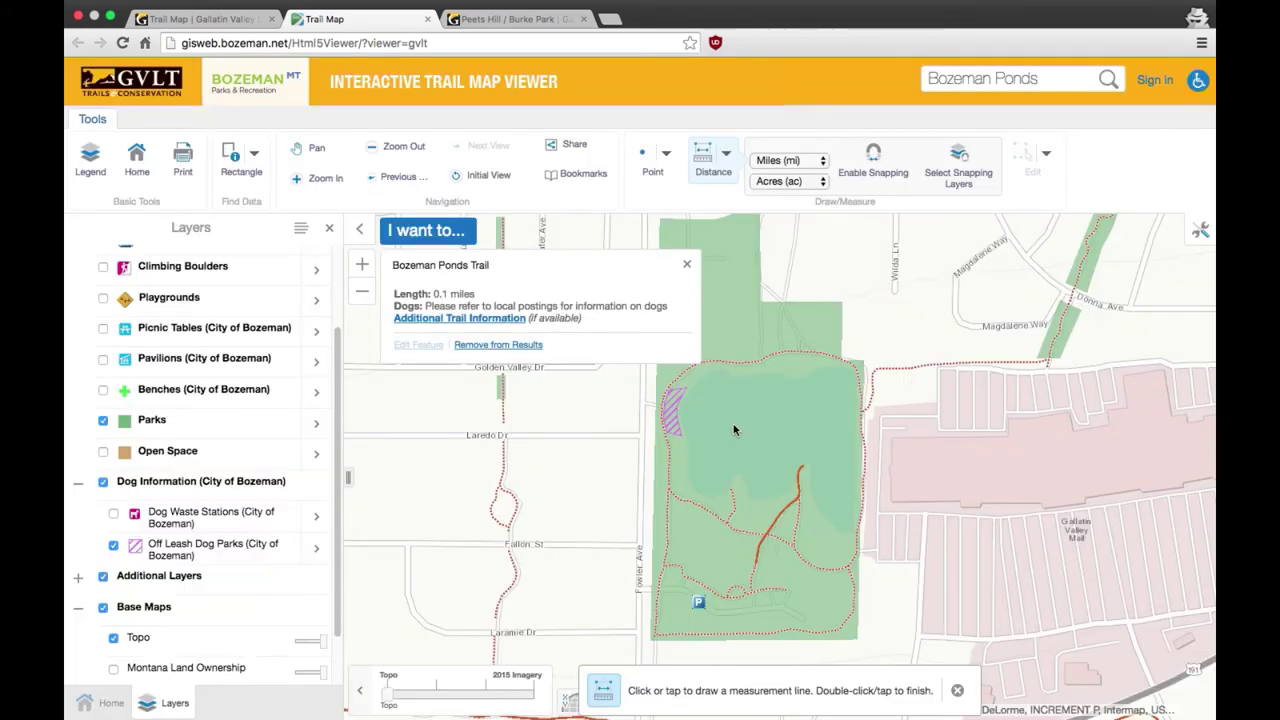
click(686, 264)
click(654, 173)
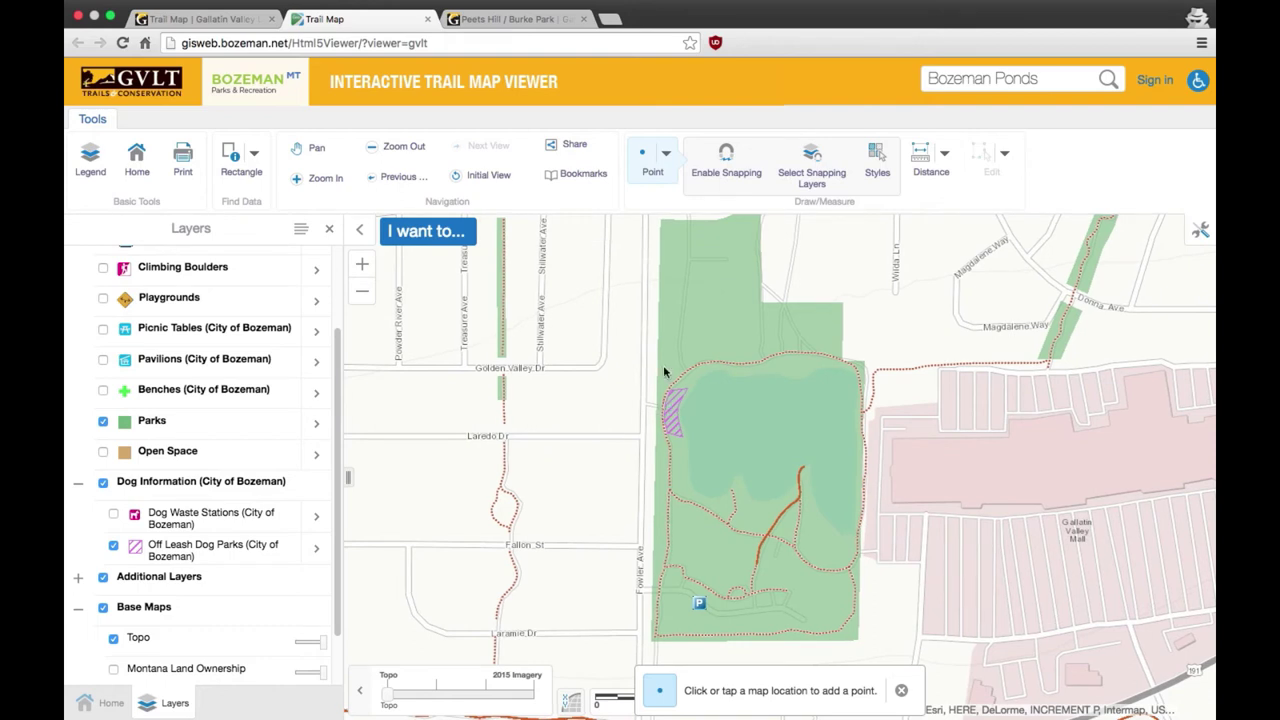
Place a point beside the dog park and add a 'Meet Here' text label next to it
click(665, 408)
click(668, 153)
click(714, 216)
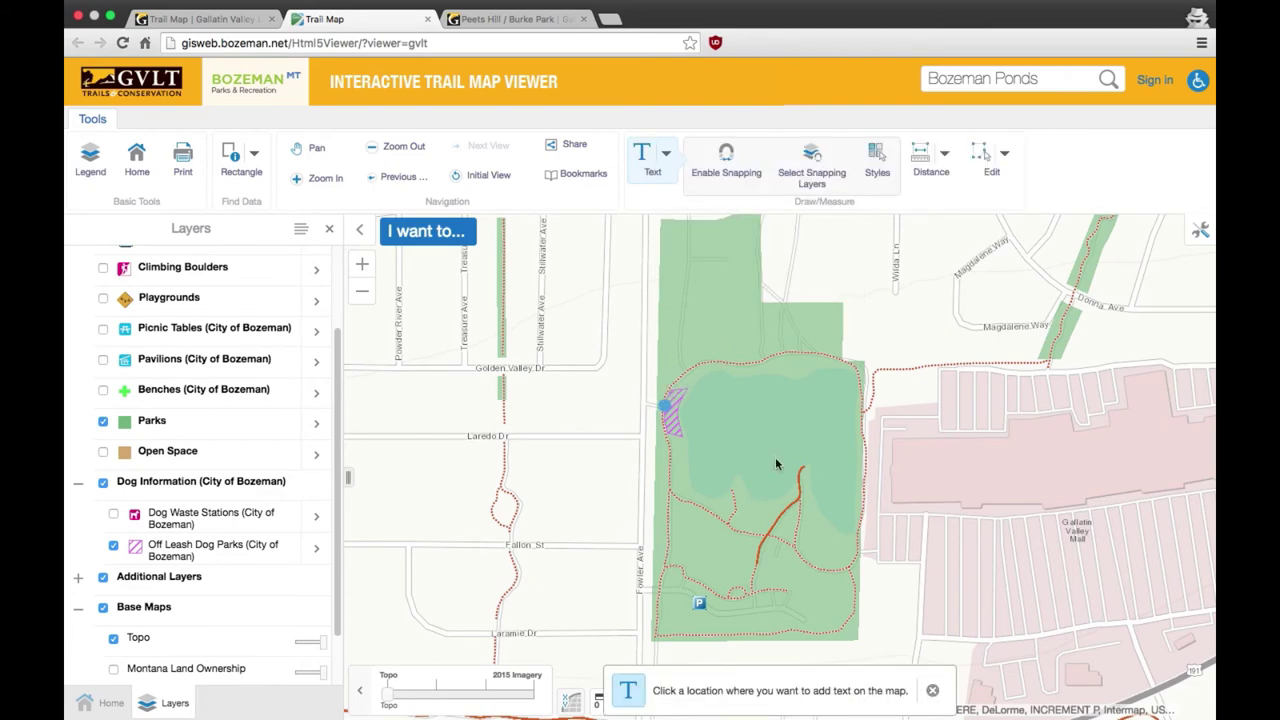
click(778, 464)
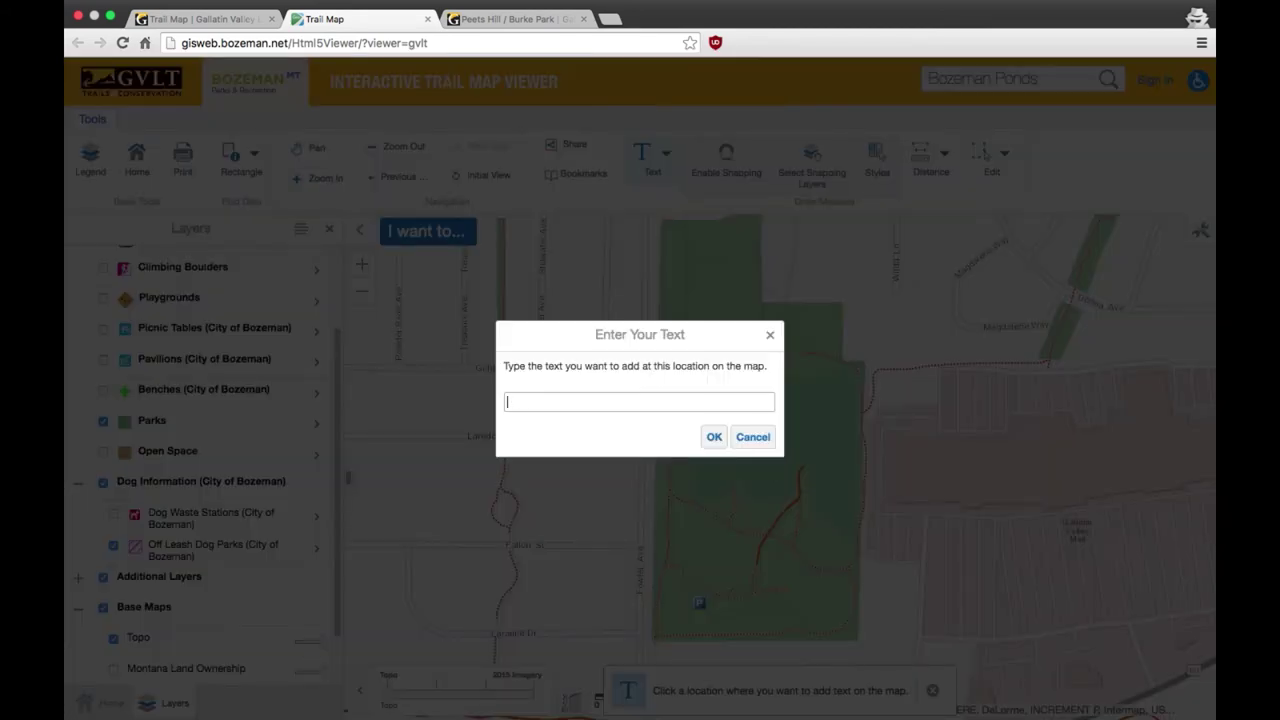
text(Meet Here)
key(Return)
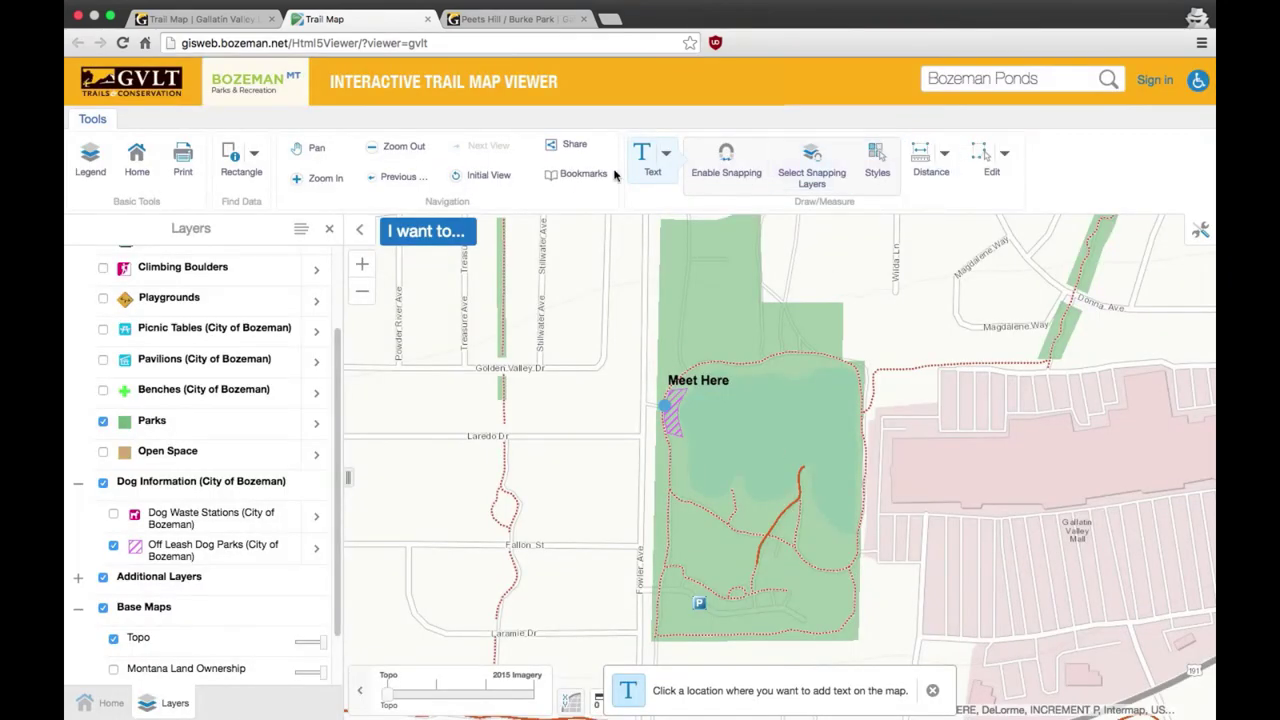
click(182, 162)
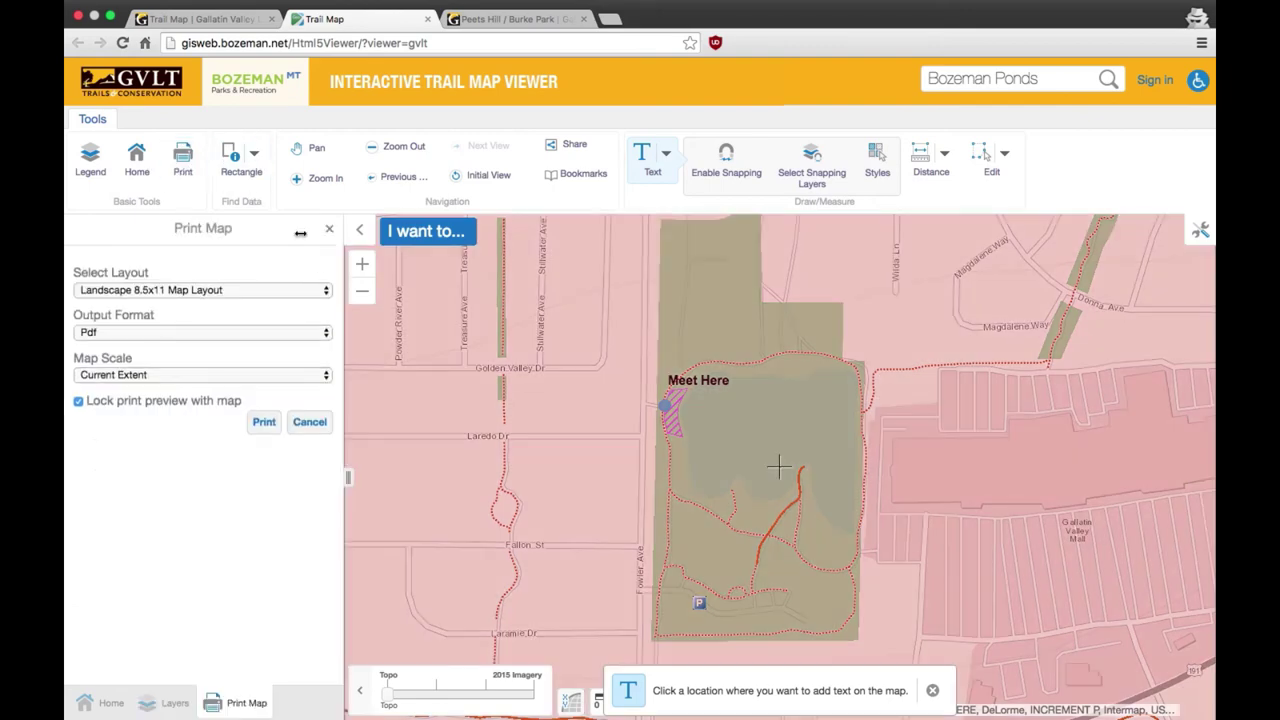
Print the map to a landscape 8.5x11 PDF and review it in its tab
click(264, 421)
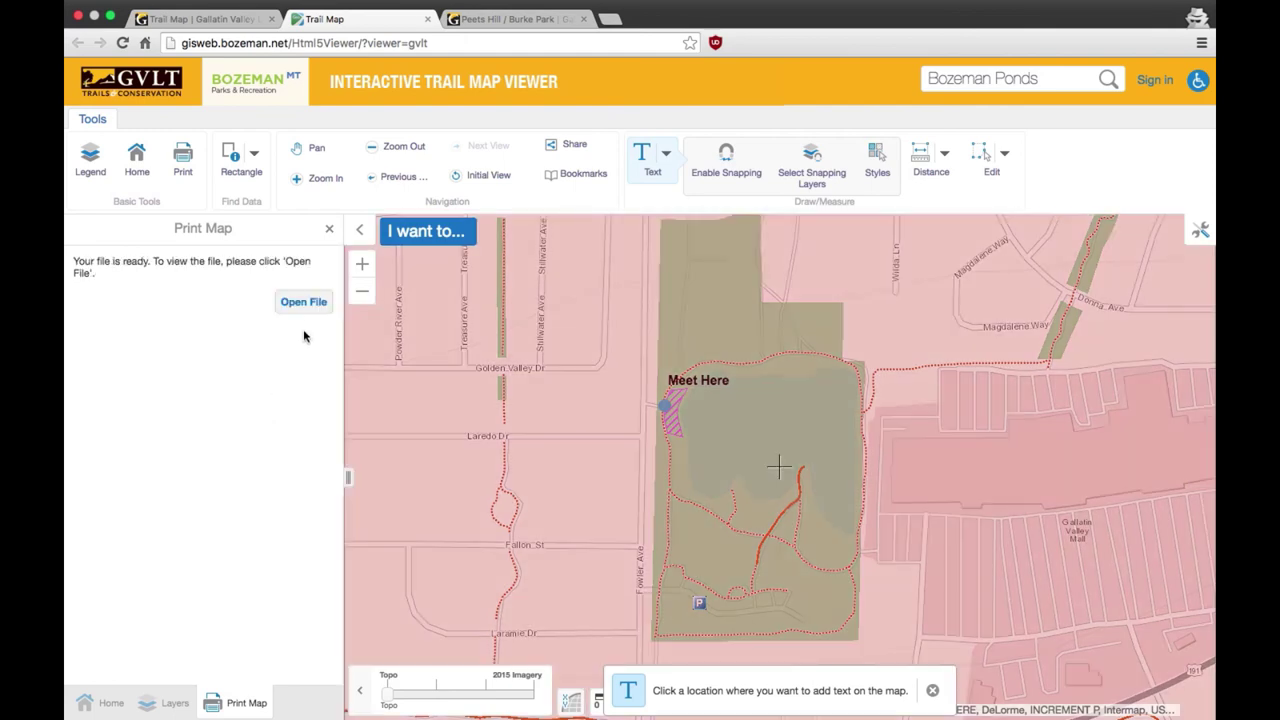
click(307, 303)
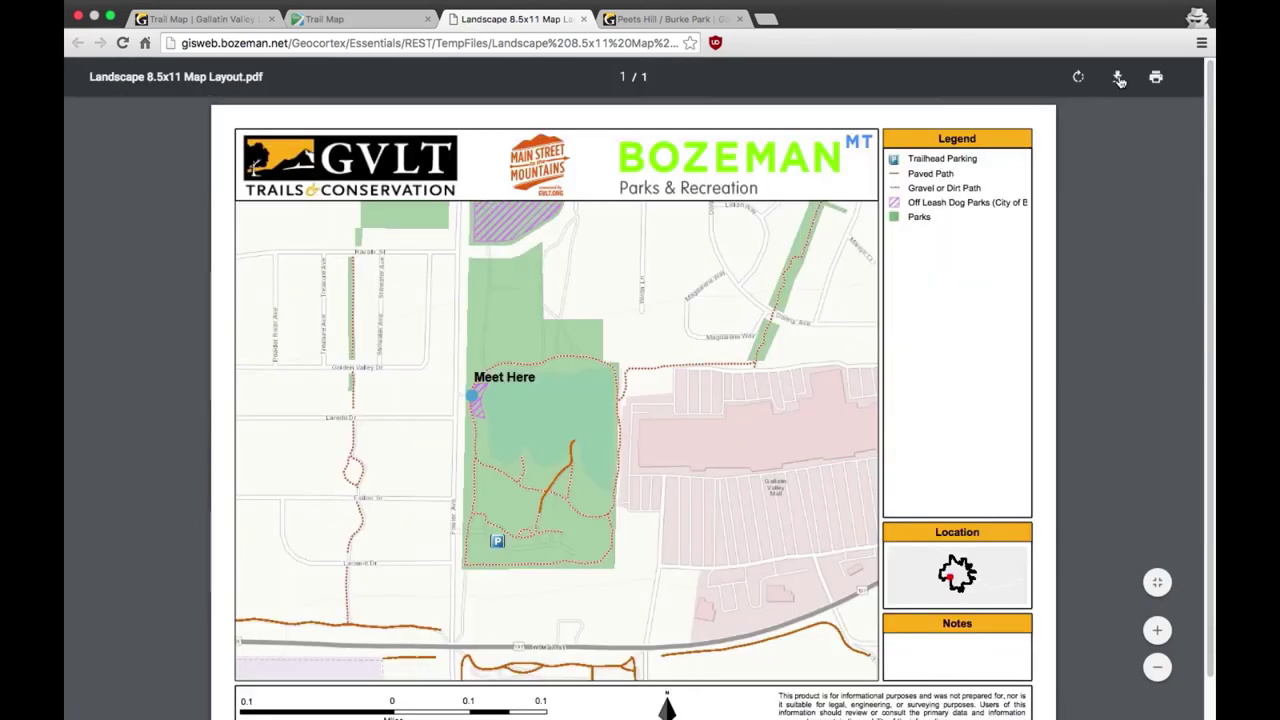
click(345, 19)
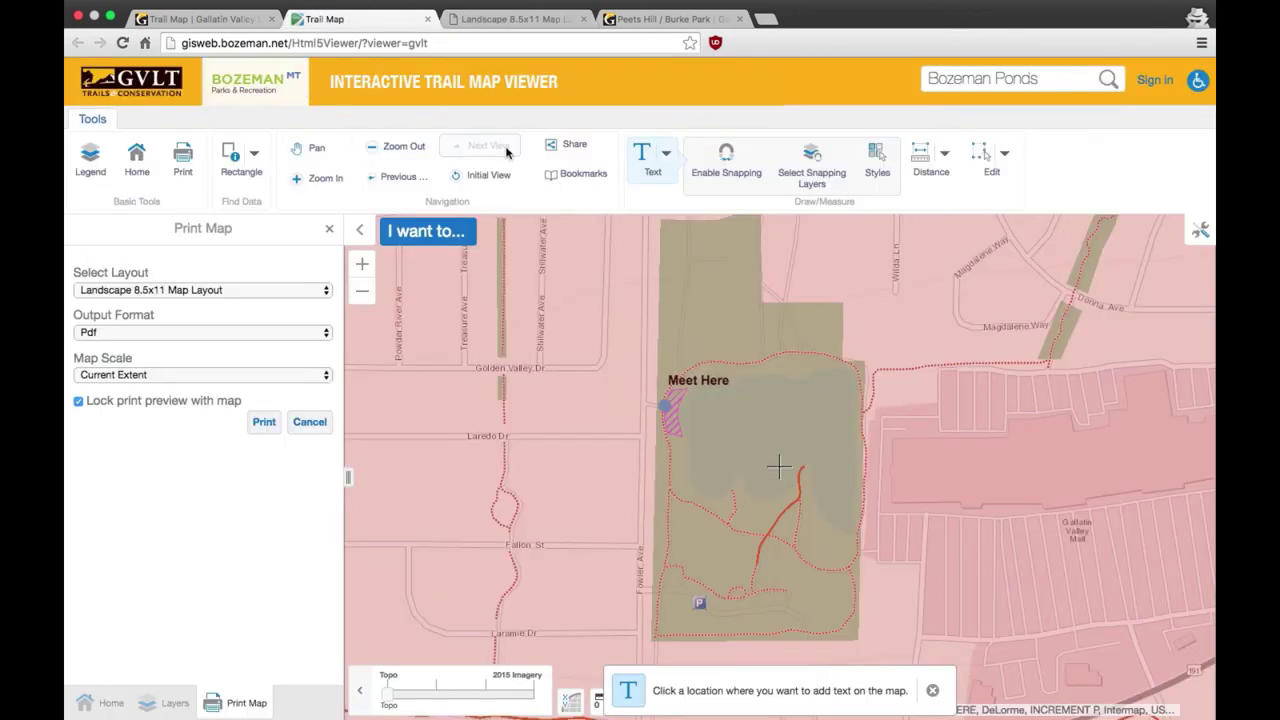
Return the map to its initial valley extent and close the Print panel
click(484, 175)
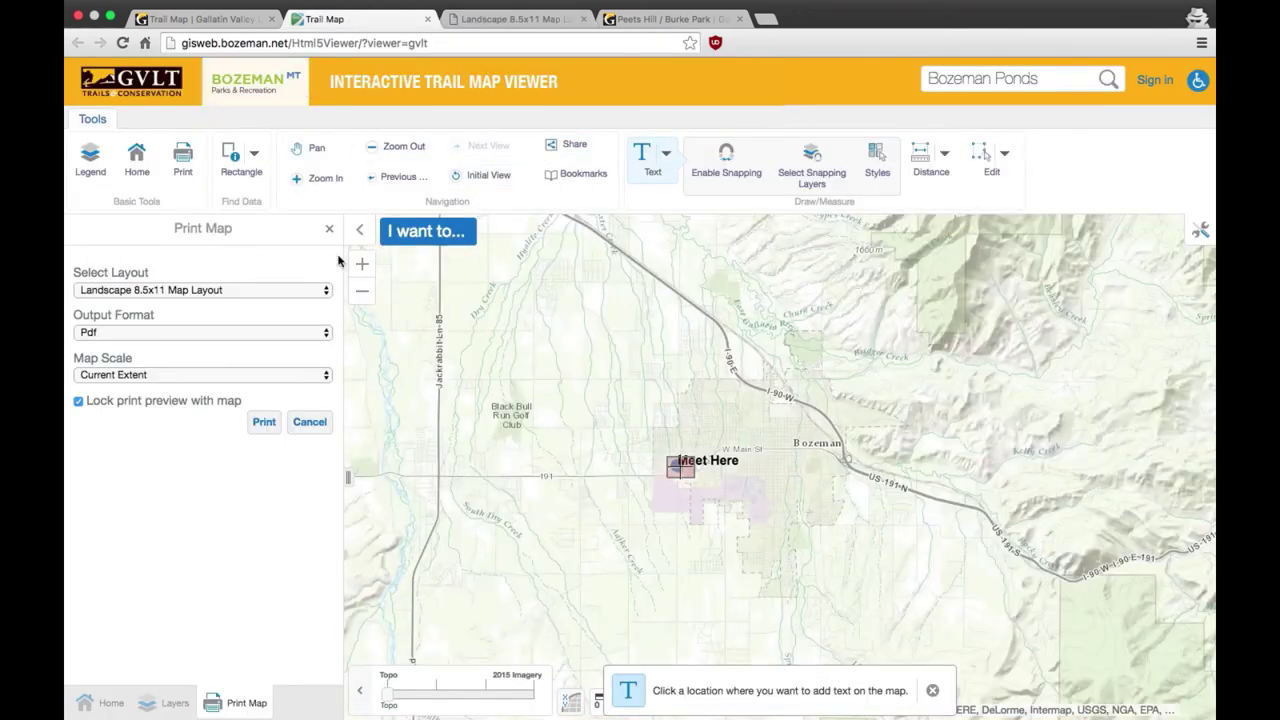
click(329, 229)
scroll(320, 430, down, 1)
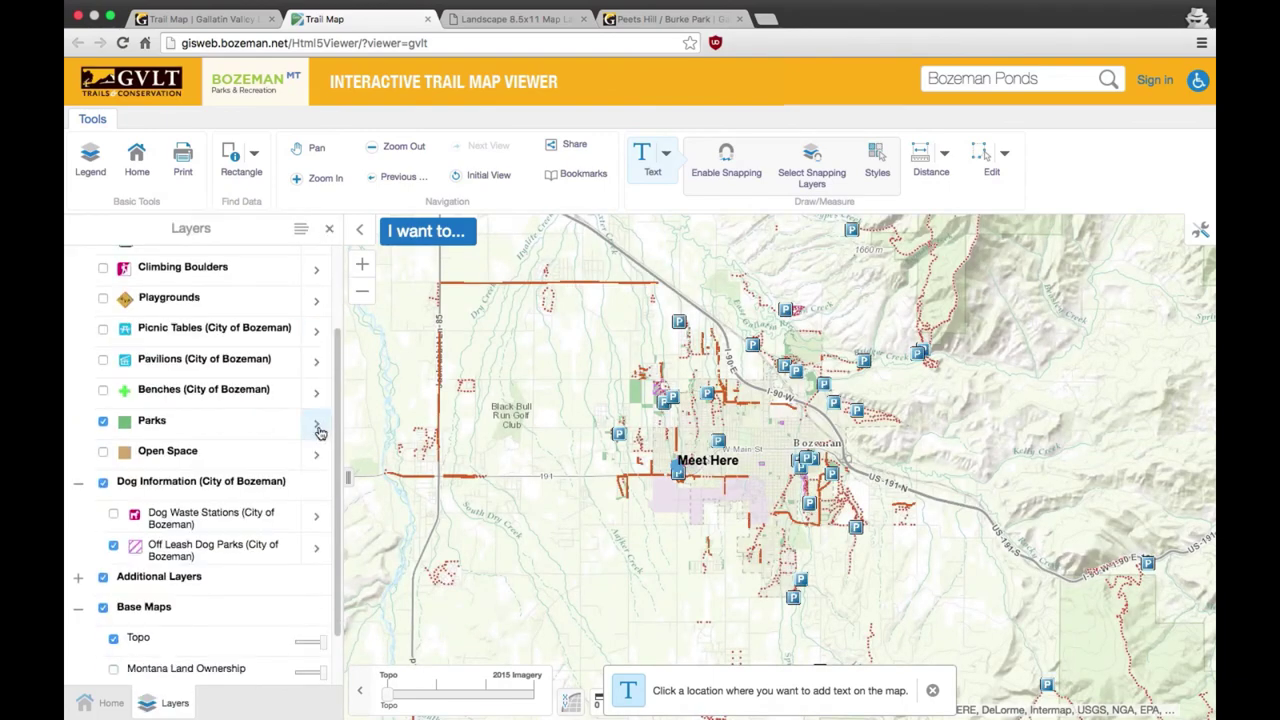